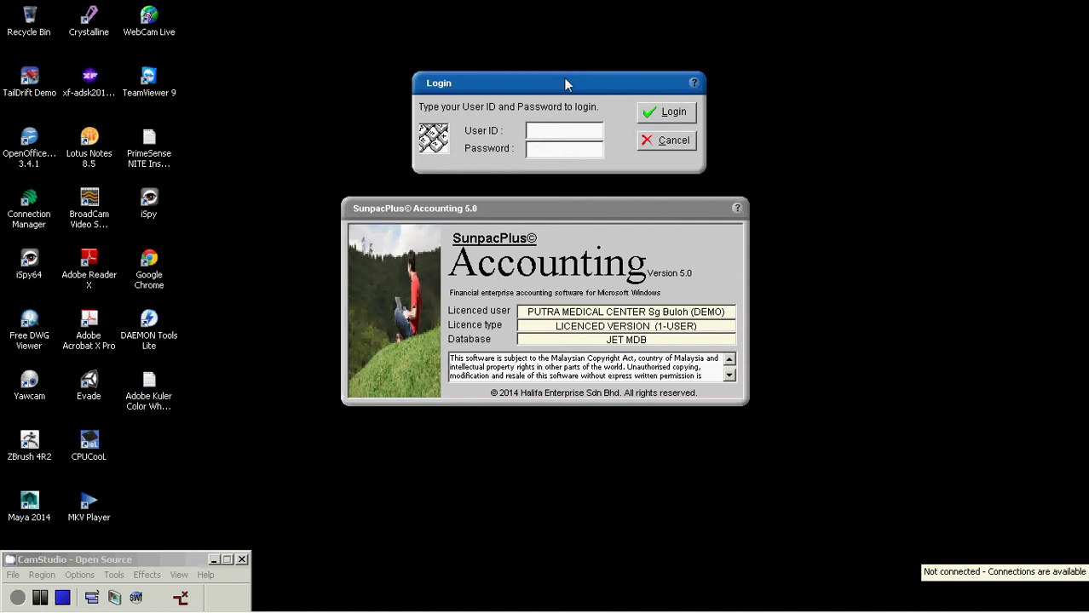
Log in with the user ID and password, and dismiss the welcome message and the Tip of the Day after viewing the next tip
text(*************)
key(Return)
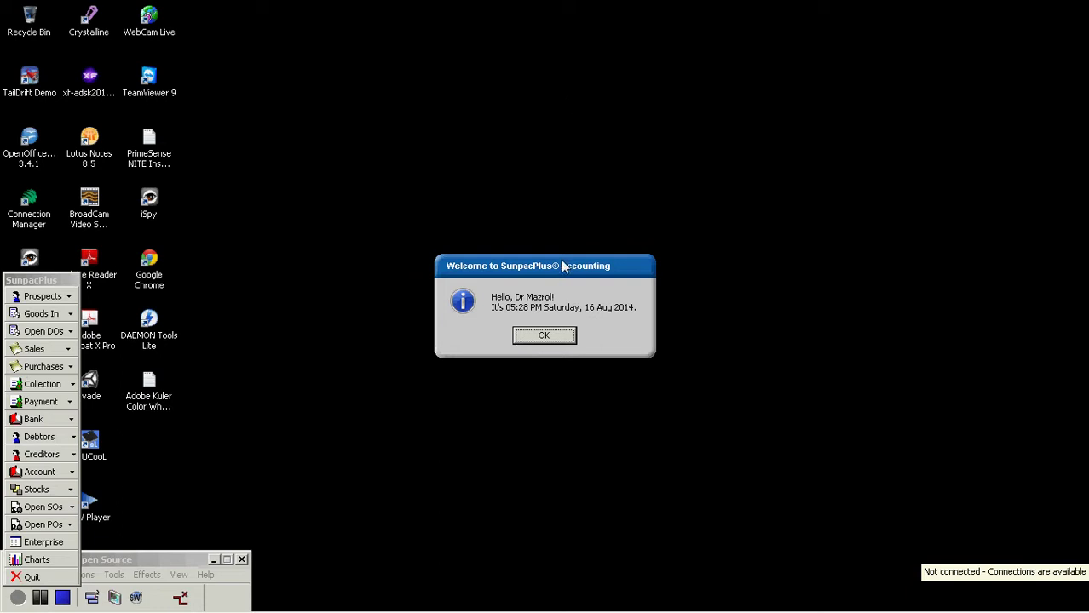
click(544, 337)
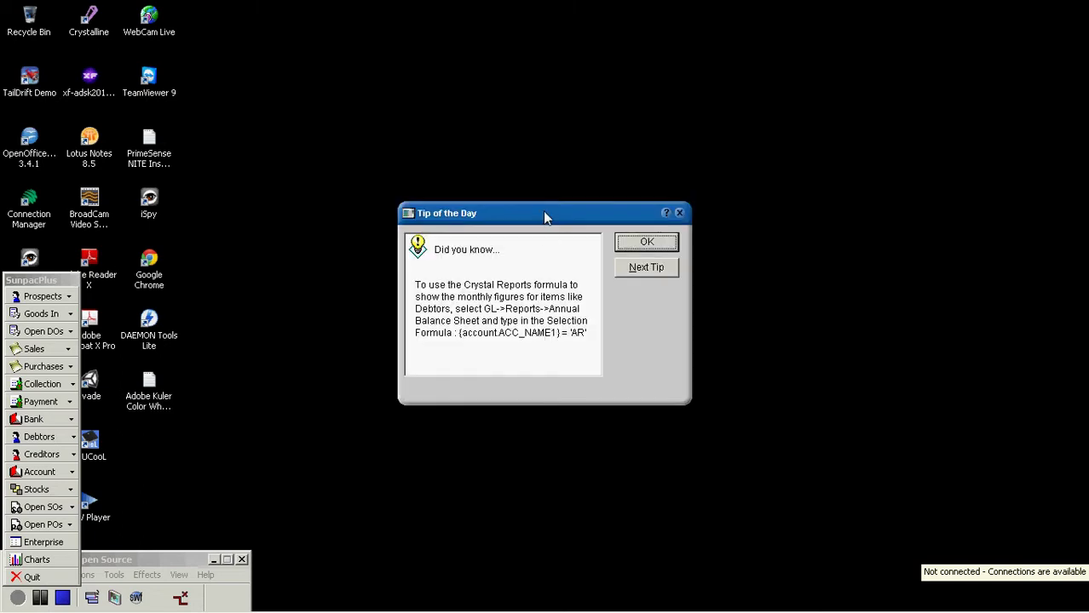
click(644, 269)
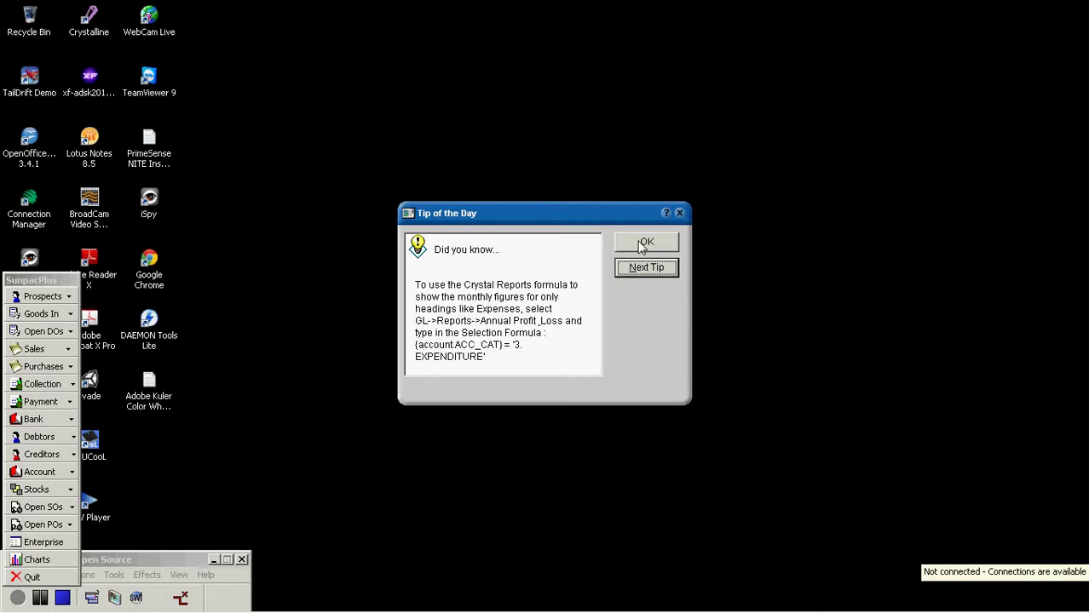
click(646, 244)
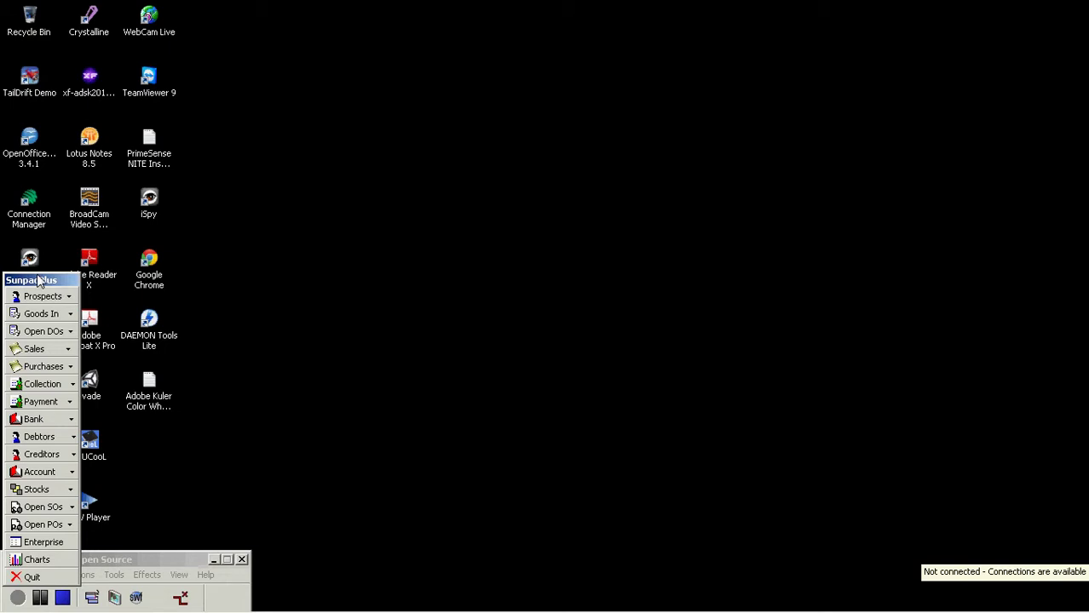
Open the Enterprise main window and move the floating SunpacPlus toolbar aside so it no longer covers the work area
drag(37, 281, 145, 223)
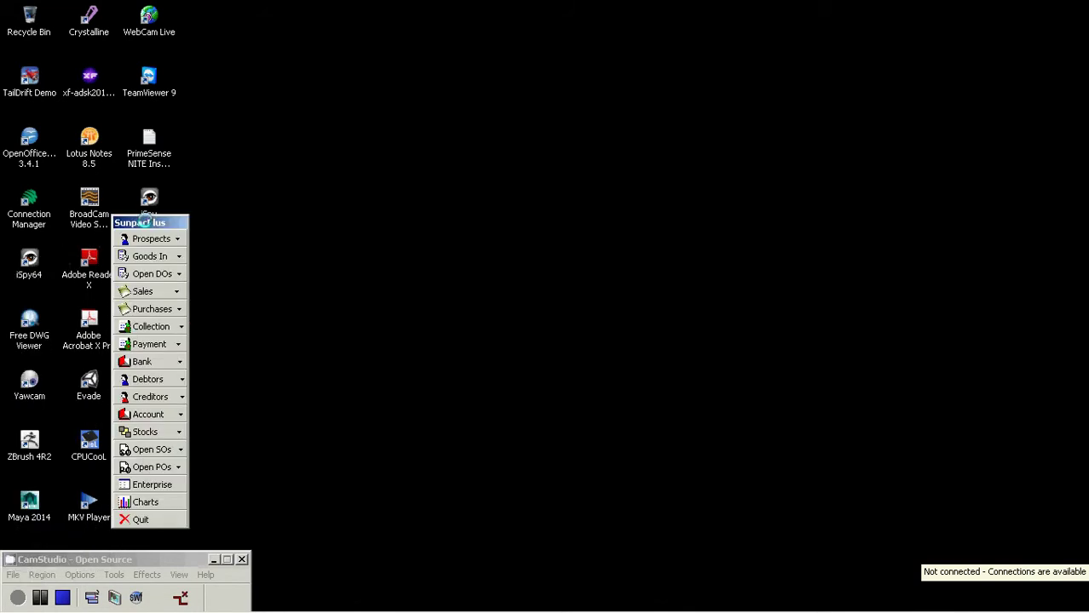
drag(145, 223, 209, 165)
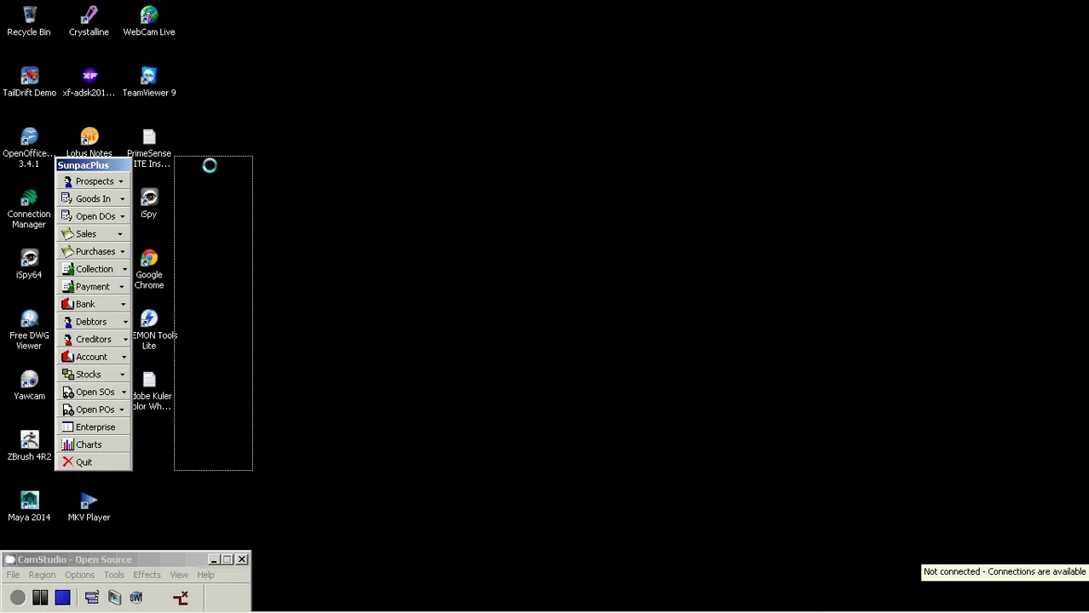
drag(210, 165, 1028, 14)
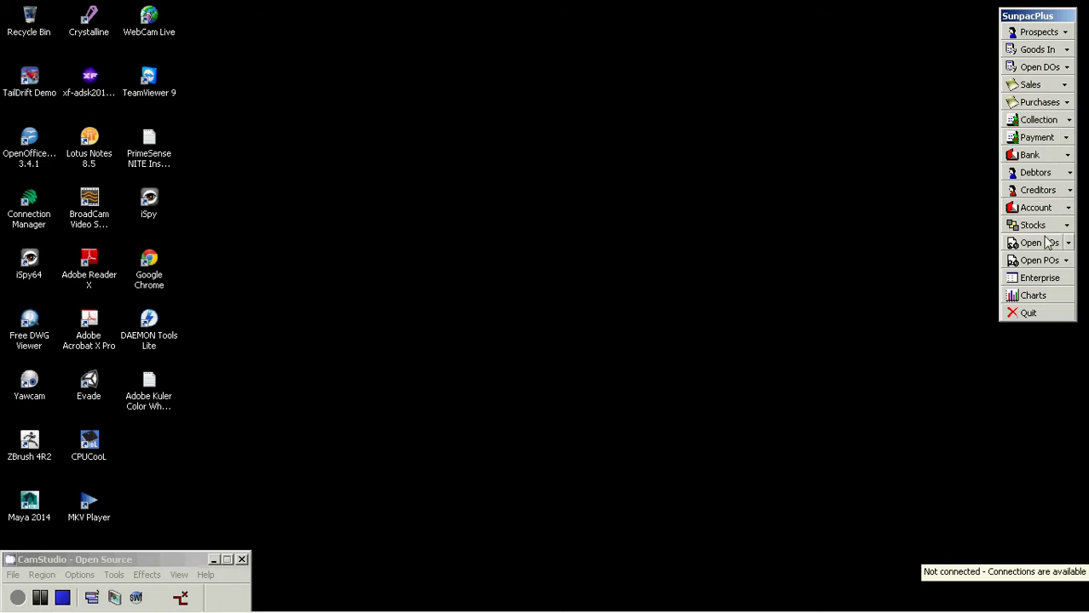
click(1039, 281)
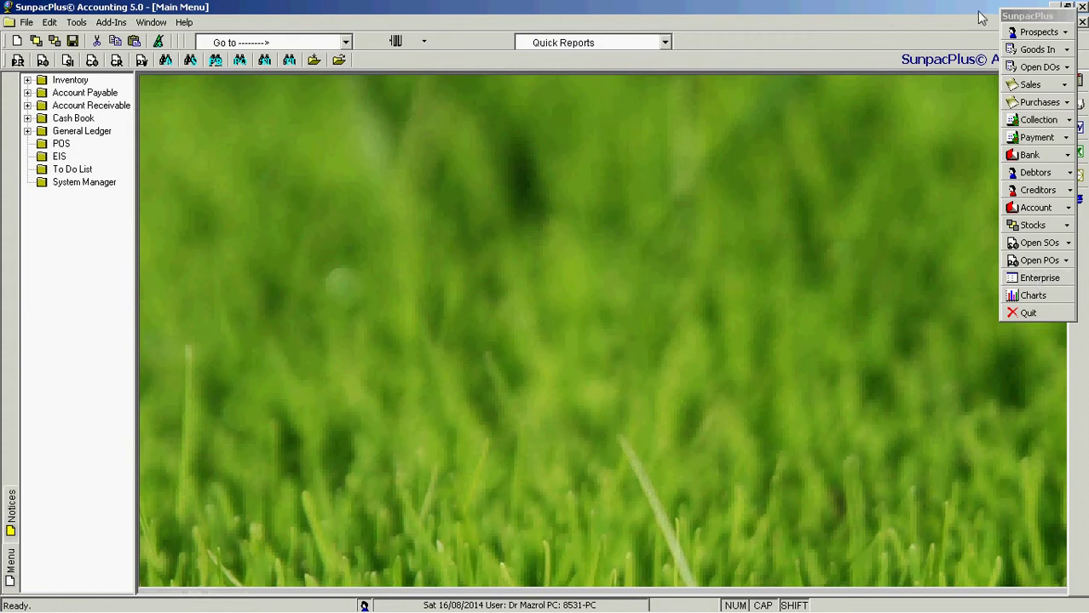
click(1032, 17)
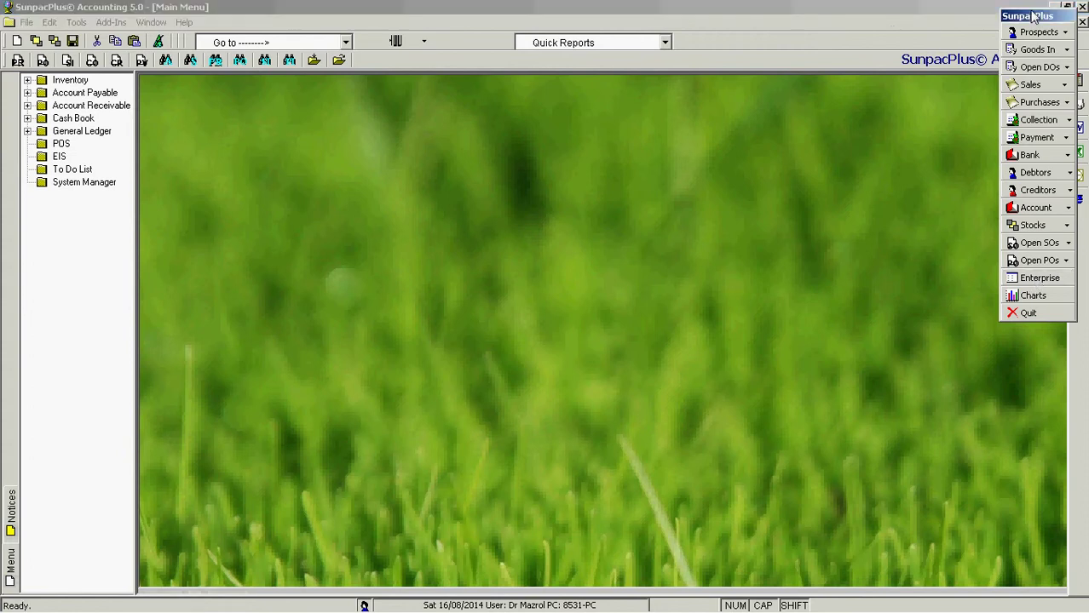
drag(1032, 17, 1088, 240)
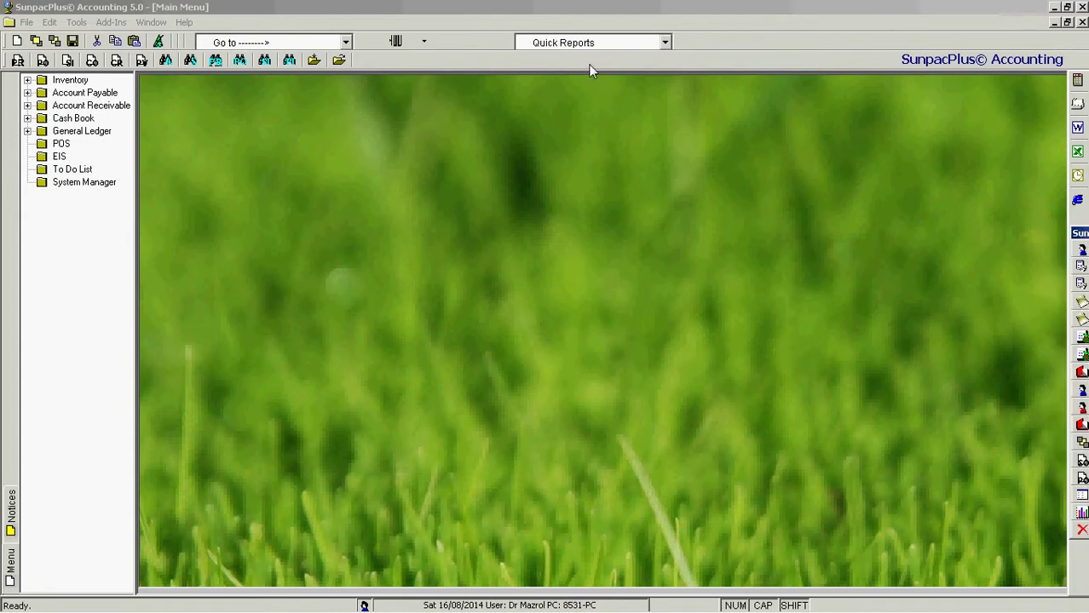
Show the Inventory module's transaction forms and expand the module in the navigation tree
double_click(71, 81)
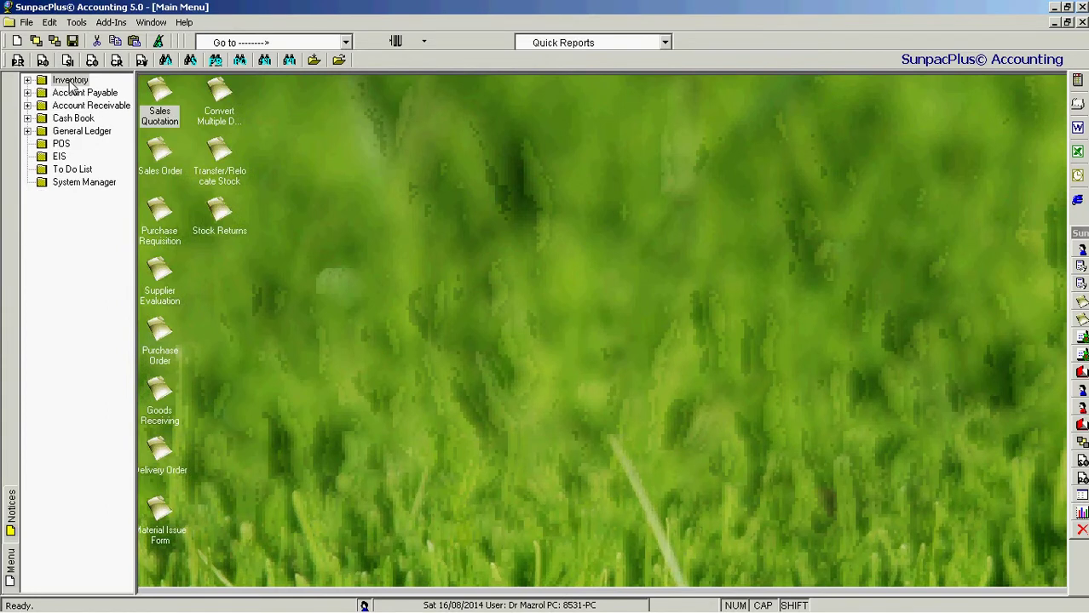
double_click(71, 81)
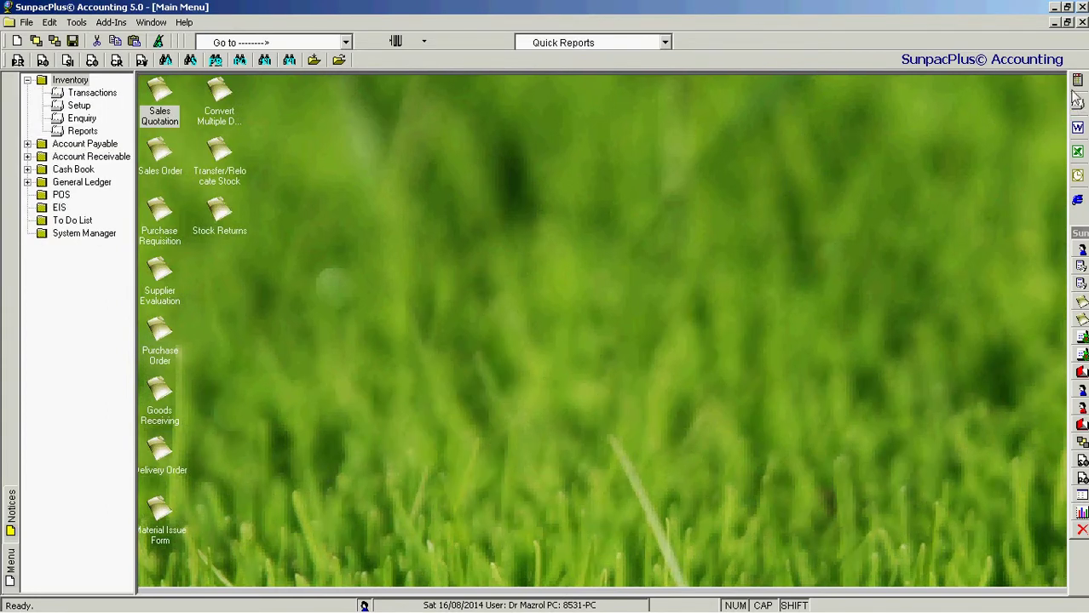
Try out the built-in calculator by entering 89, and close it
click(1077, 200)
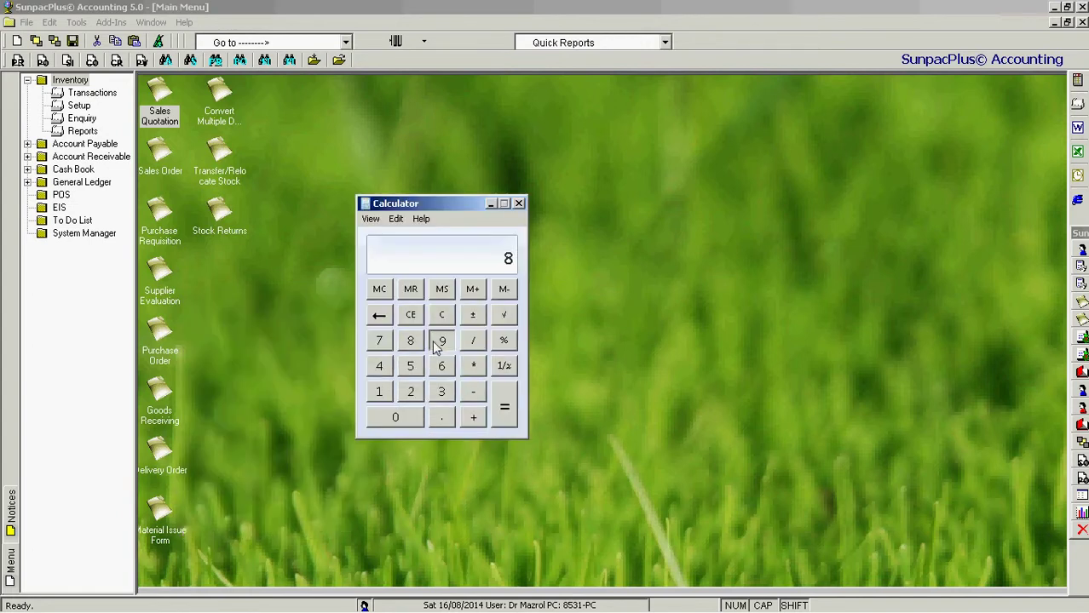
click(437, 340)
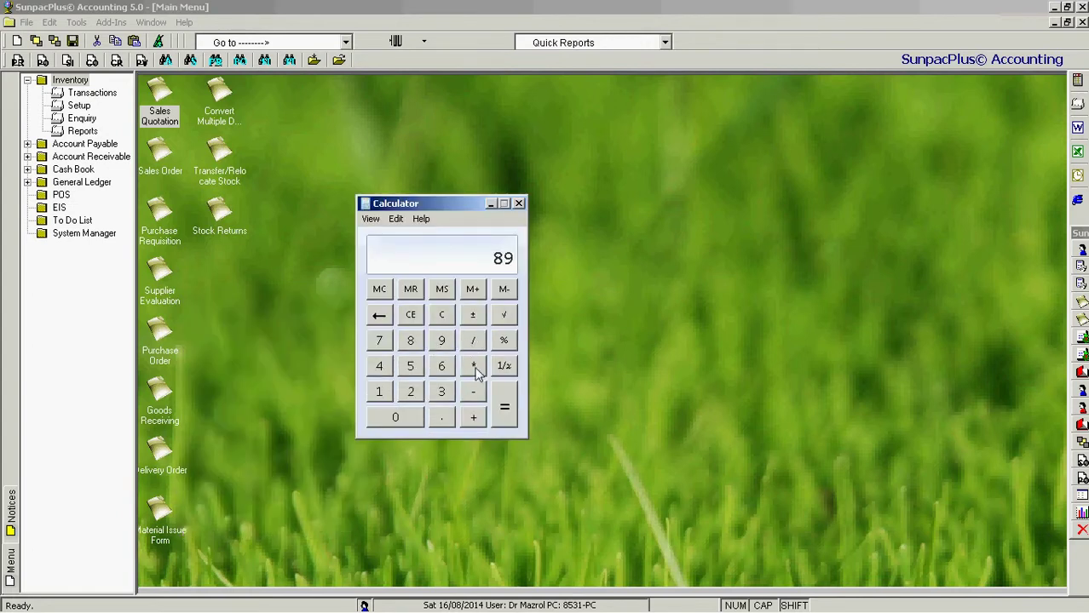
click(519, 203)
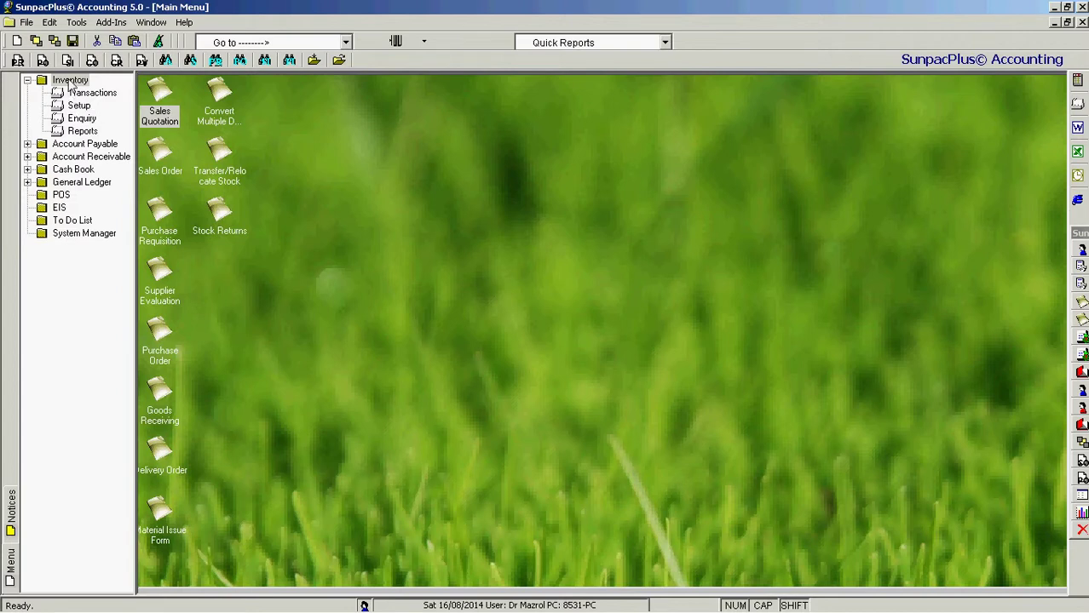
Examine the Inventory module's Setup, Enquiry and Reports sections, and close the report list
double_click(71, 82)
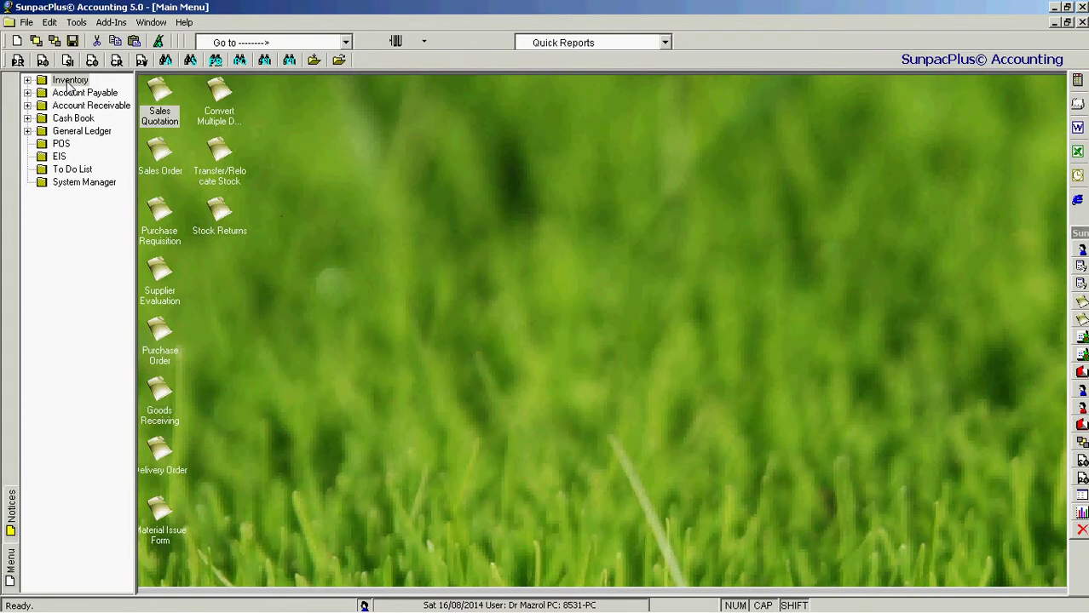
double_click(68, 82)
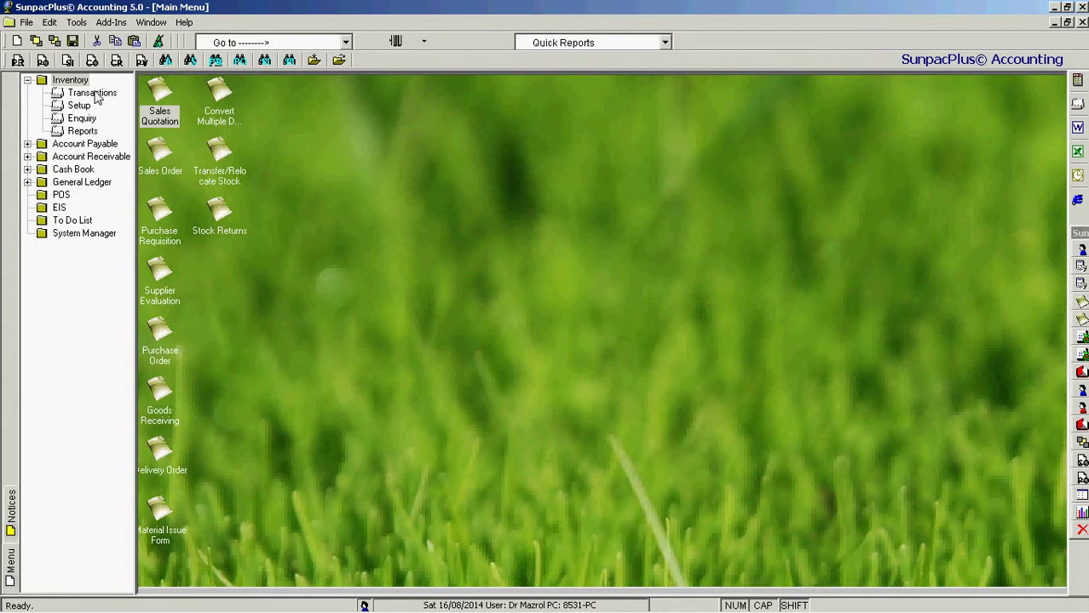
click(79, 105)
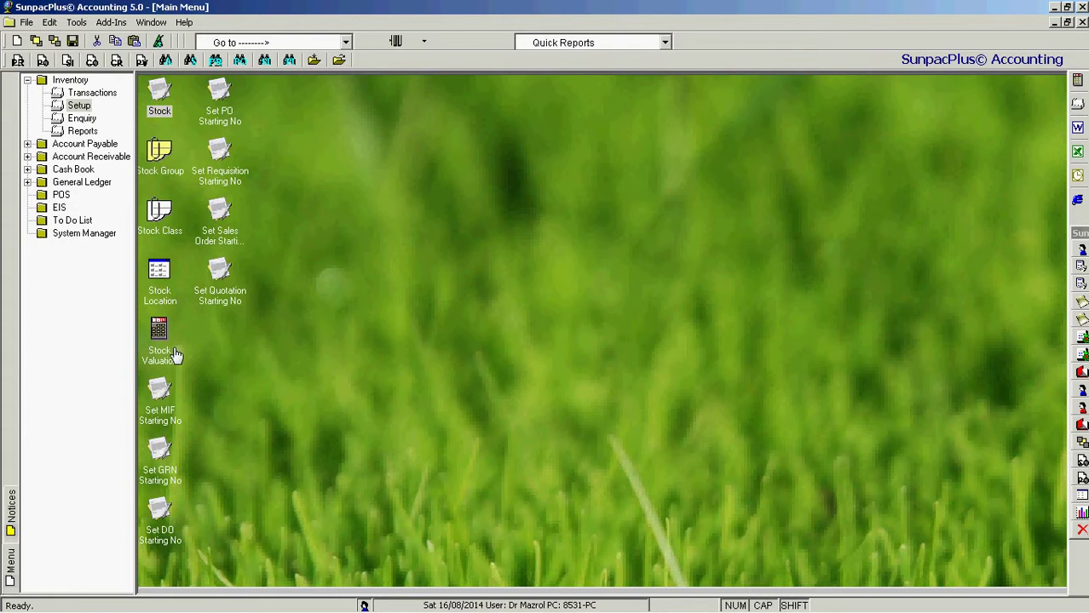
click(82, 118)
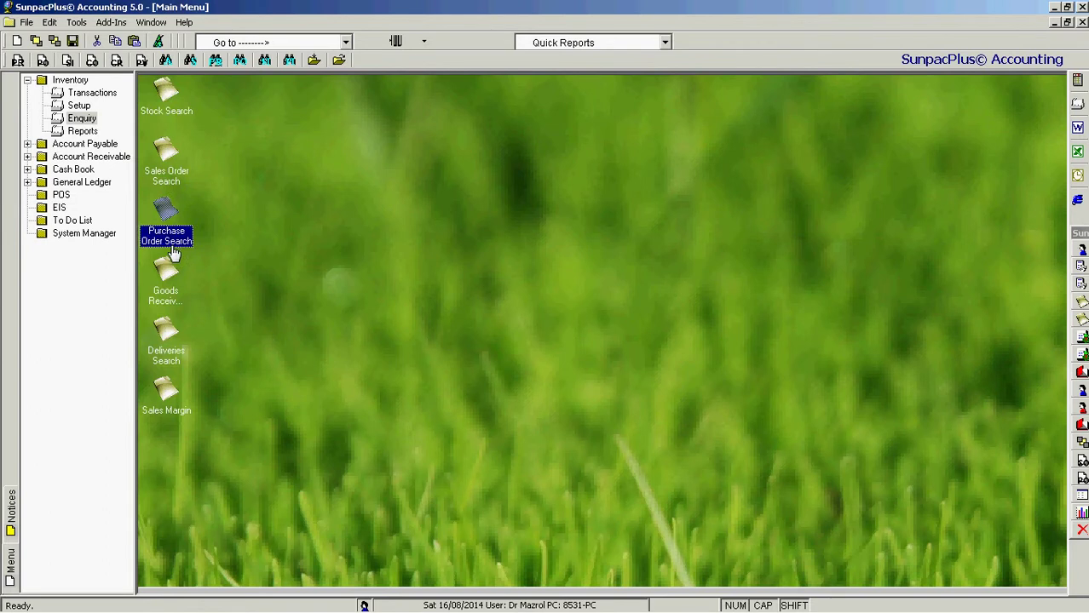
click(77, 132)
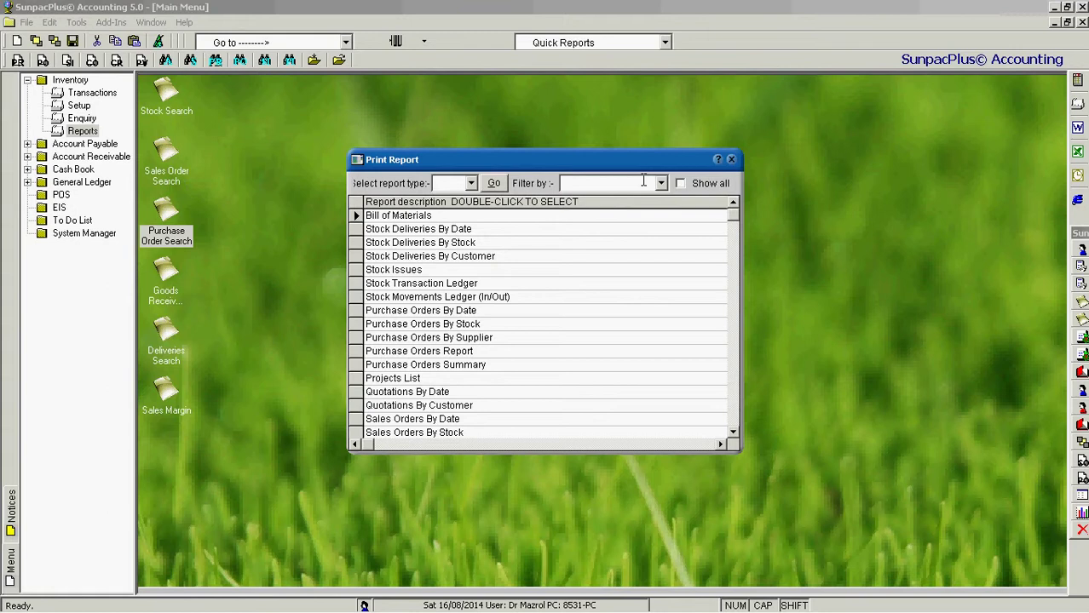
click(731, 160)
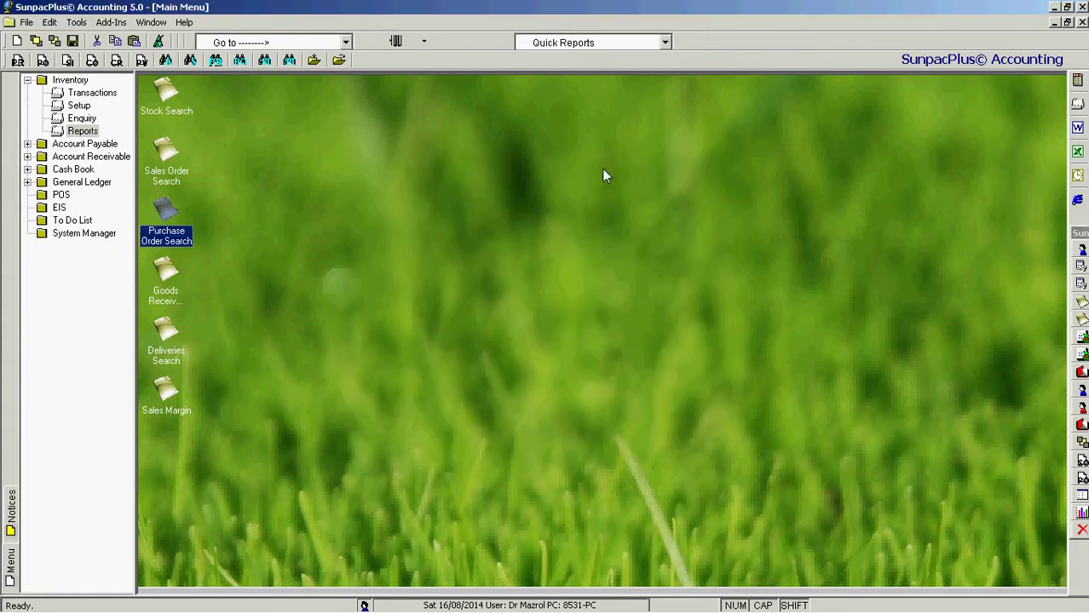
Open the Sales Quotation form from the Inventory transactions and load the 5,500.00 quotation dated 11/9/2005
click(90, 94)
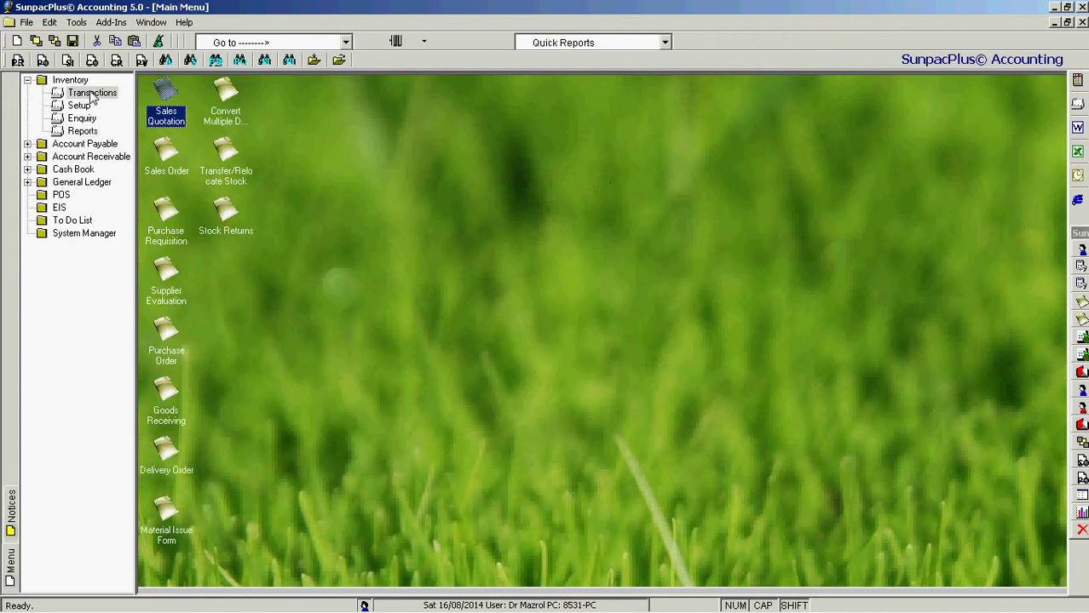
double_click(162, 119)
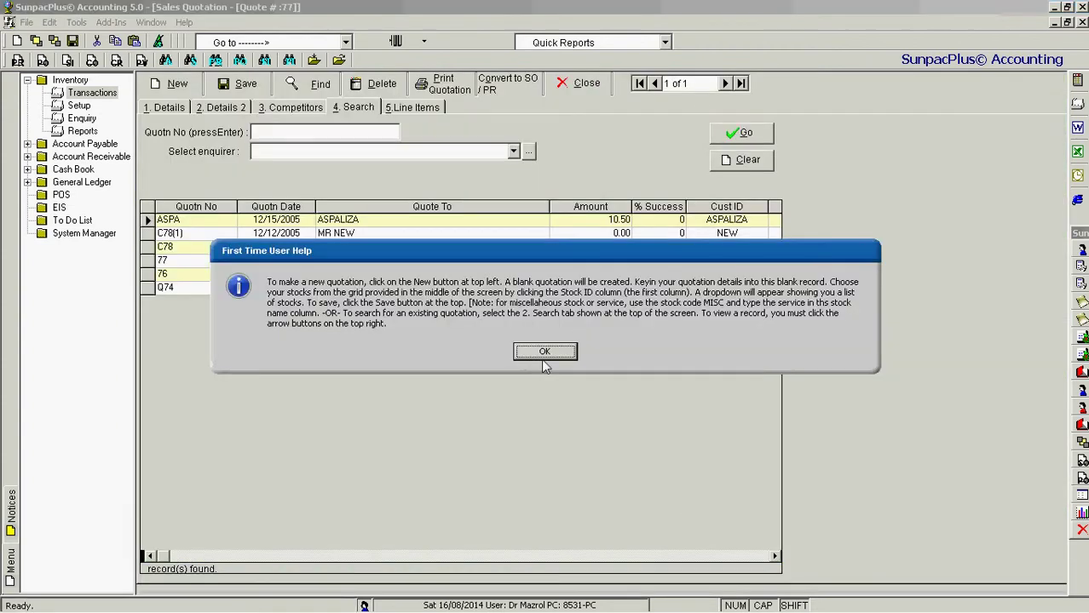
click(543, 354)
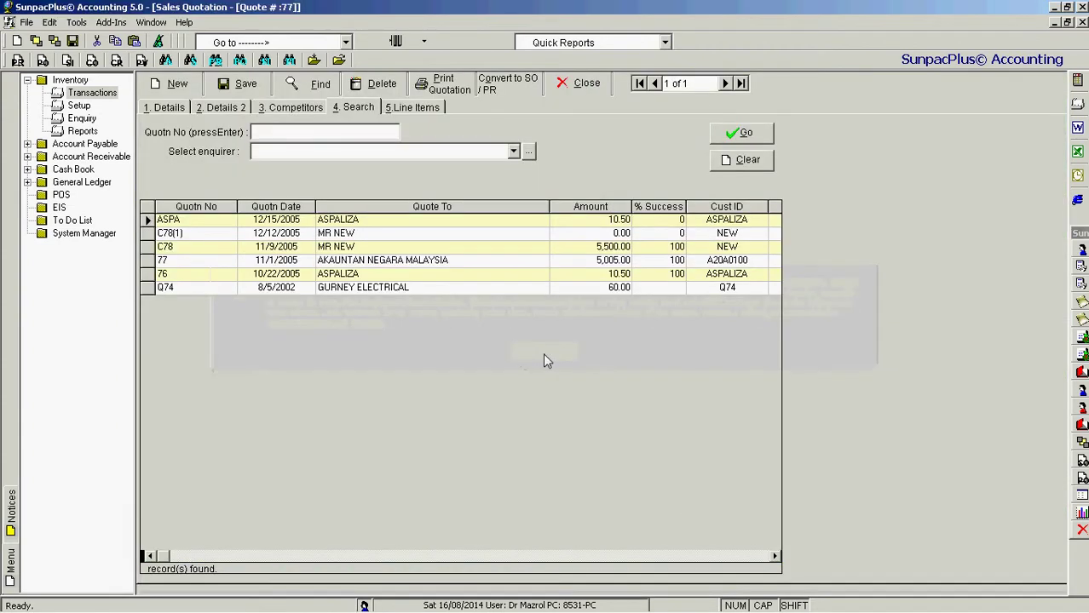
click(415, 246)
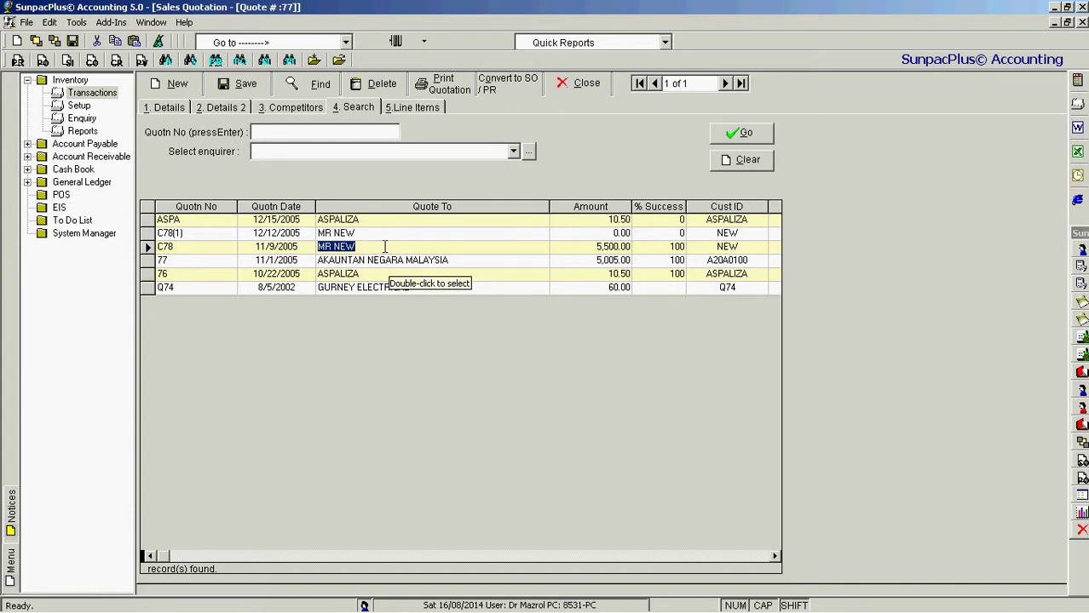
double_click(384, 247)
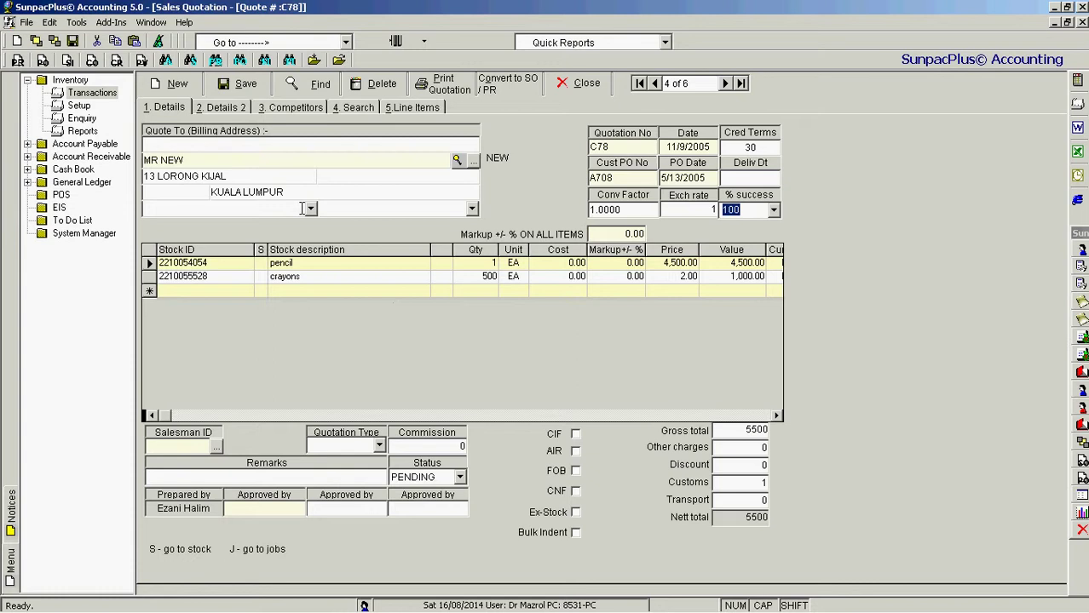
Examine the quotation's second details page, competitors, search and line items pages
click(222, 108)
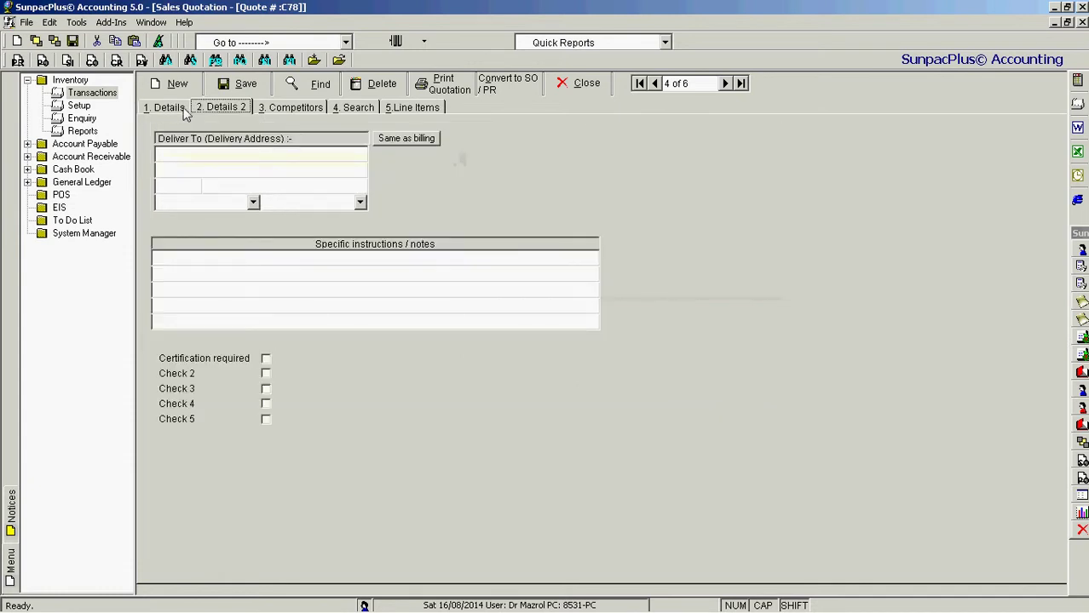
click(294, 108)
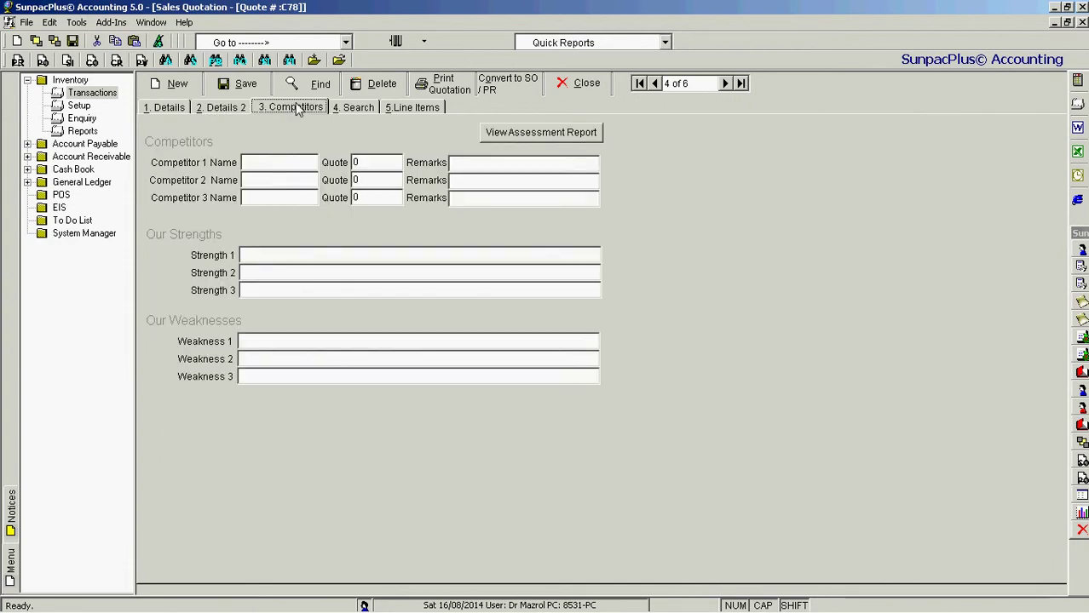
click(356, 108)
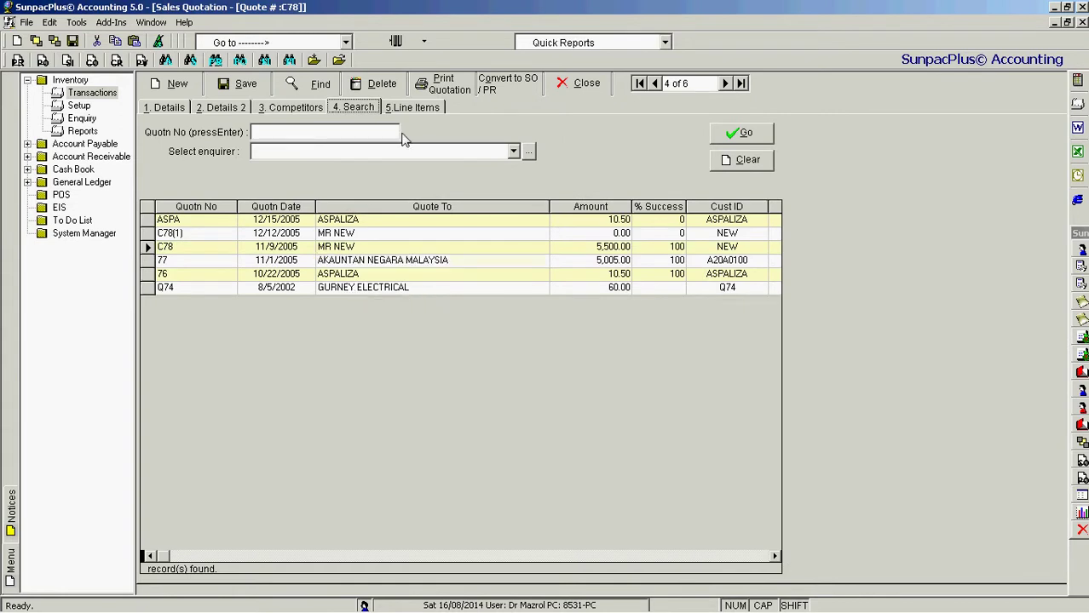
click(412, 108)
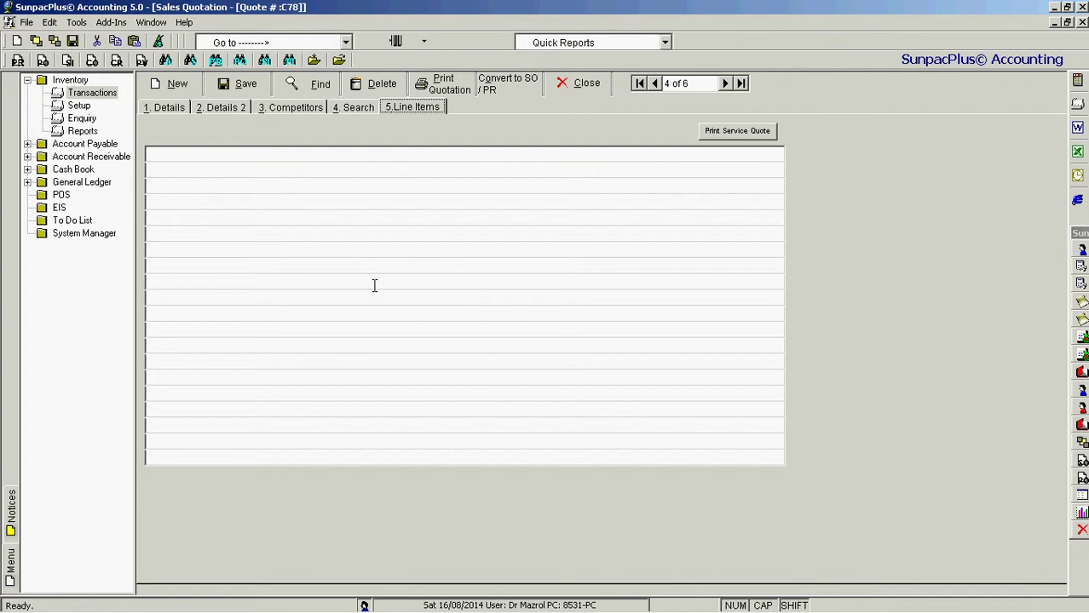
Close the Sales Quotation form, dismissing its first-time help, and return to the Inventory transactions
click(578, 89)
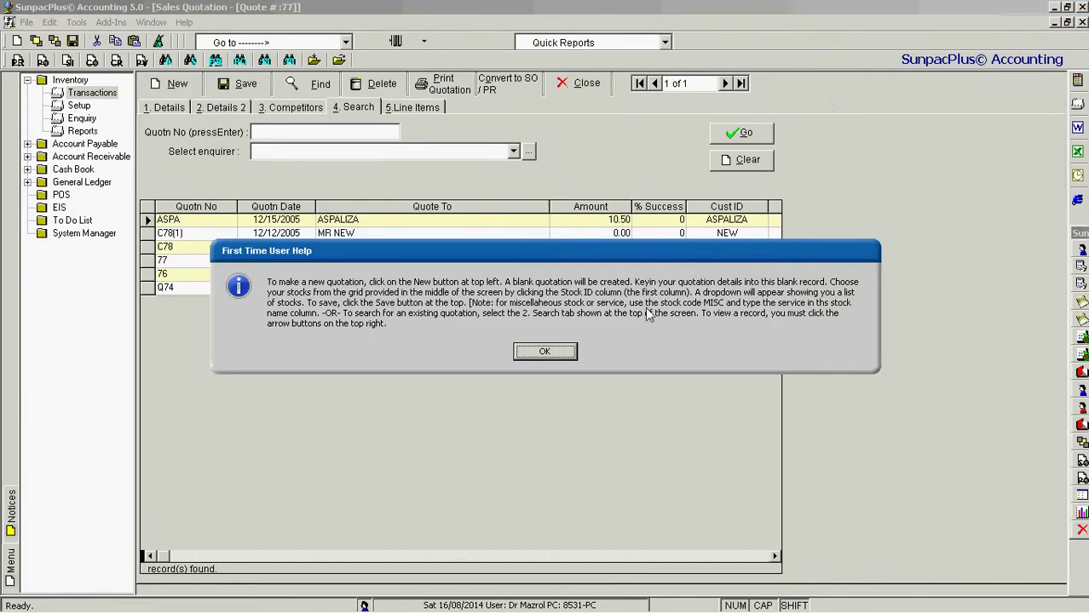
key(Return)
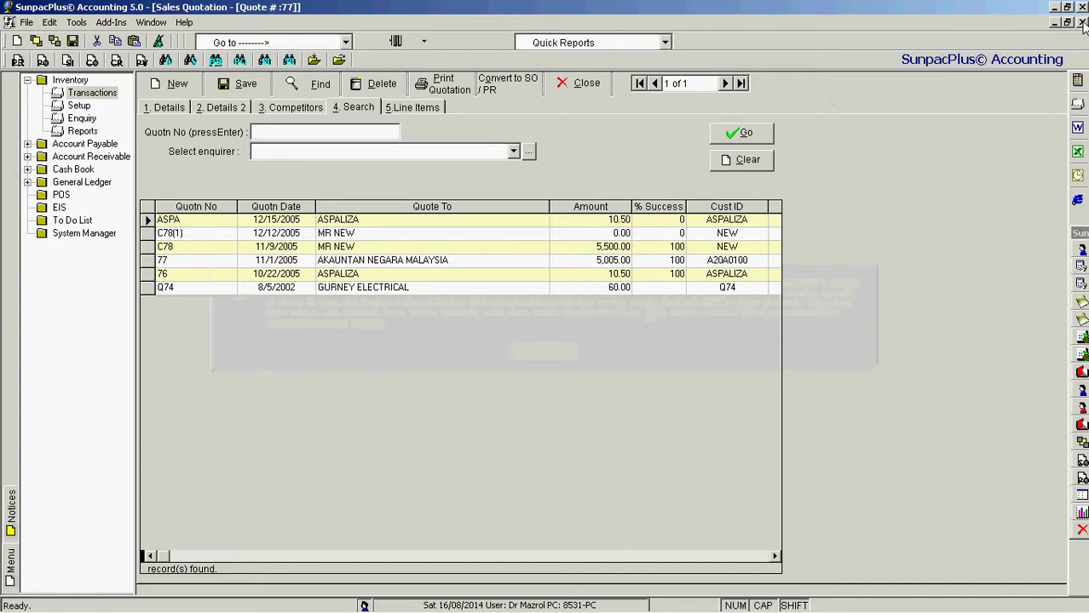
click(1082, 22)
Open the Sales Order form from the Inventory transactions and dismiss its help message
click(166, 156)
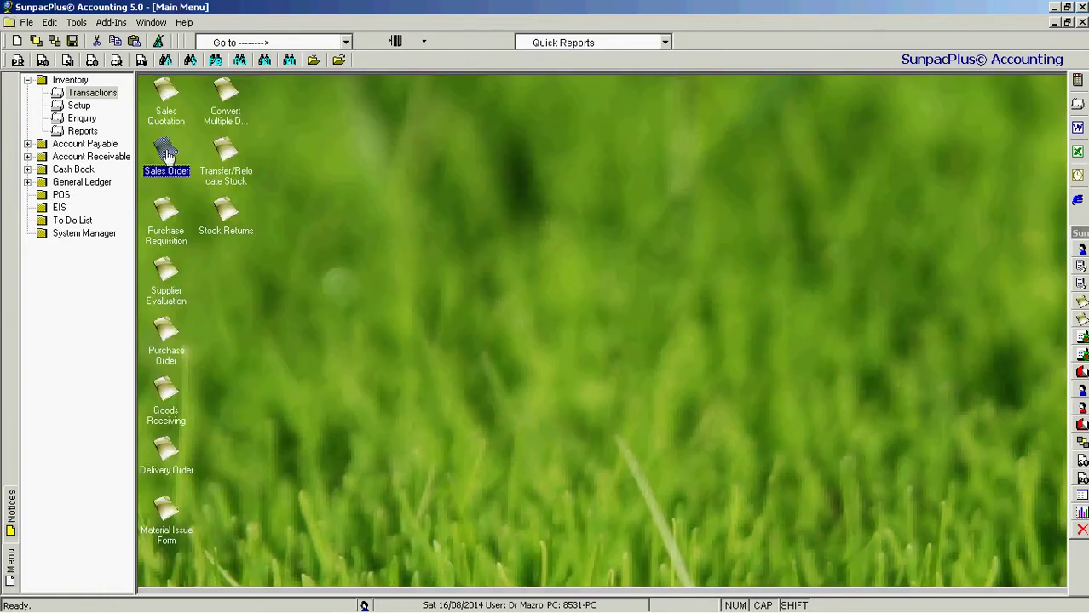
double_click(167, 156)
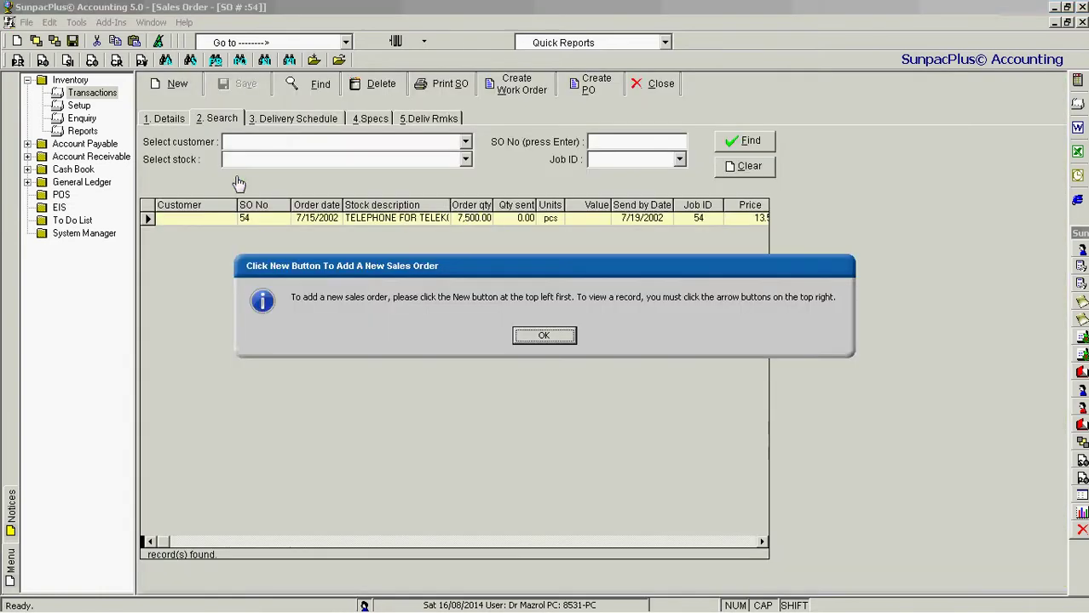
click(545, 336)
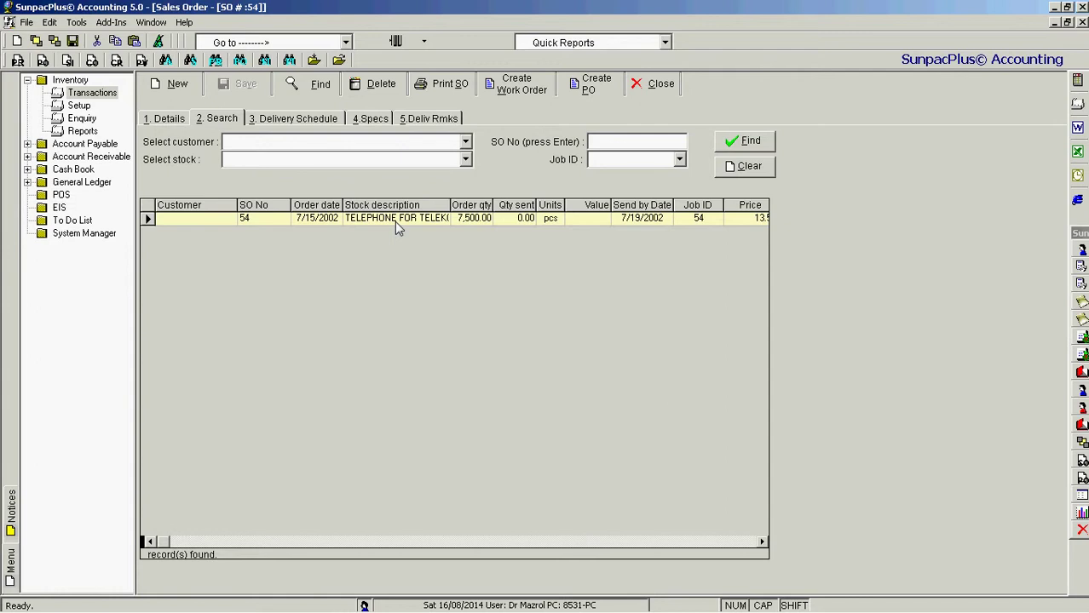
Examine the details page of the telephone sales order dated 7/15/2002 and close the Sales Order form
click(385, 219)
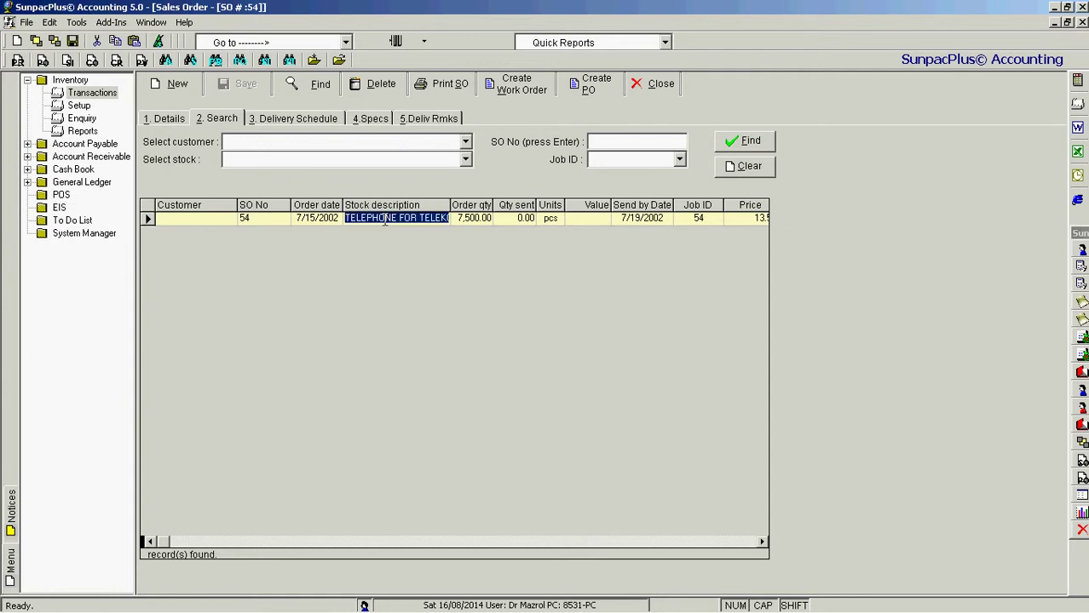
click(385, 220)
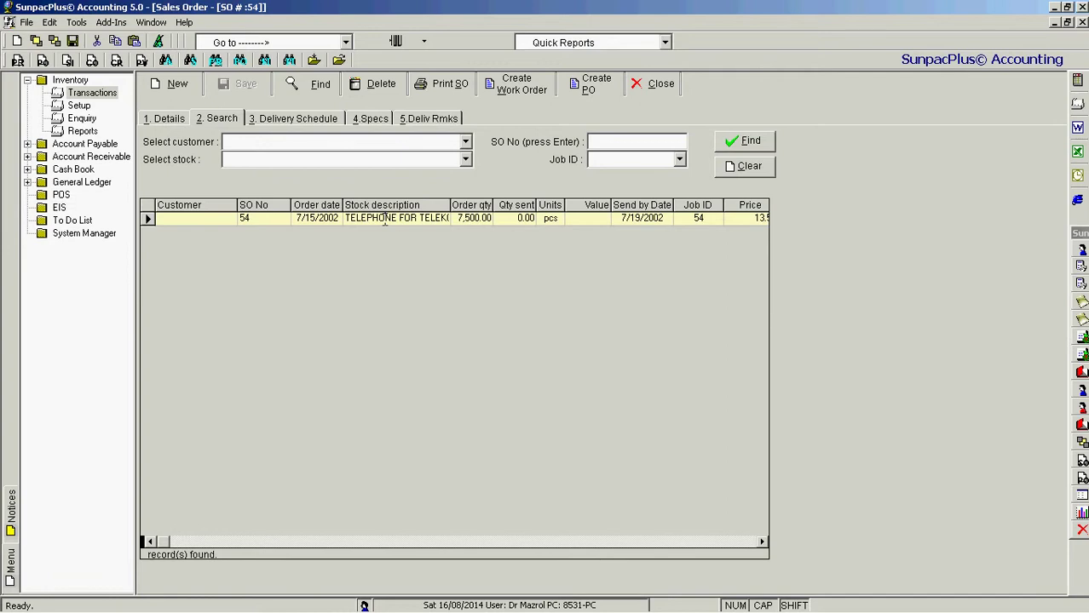
click(167, 120)
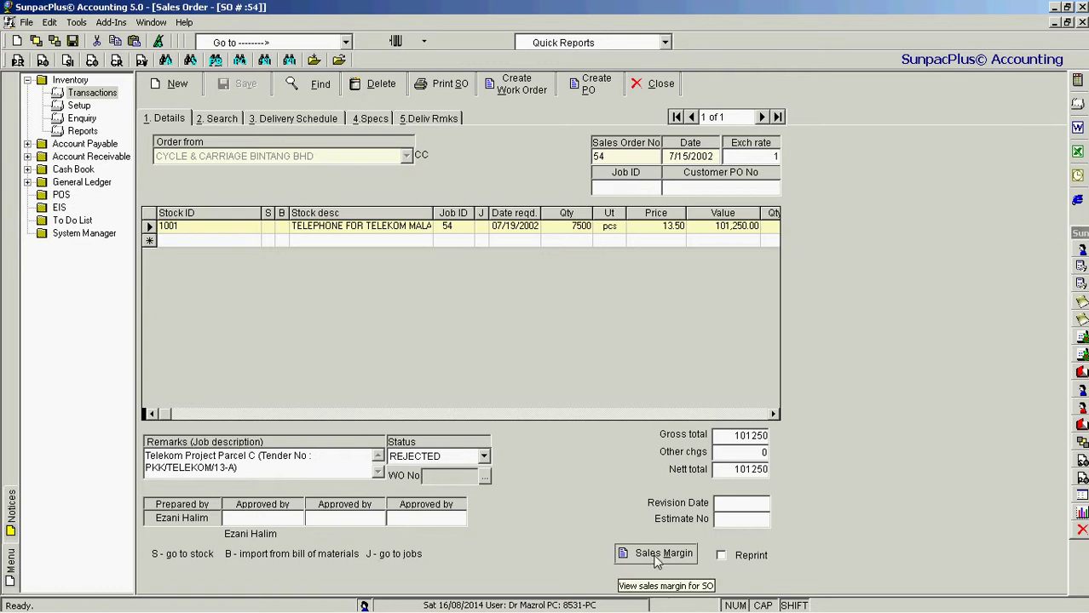
click(645, 84)
Open the Purchase Requisition form from the Inventory transactions and load the requisition containing Actrapid
double_click(166, 223)
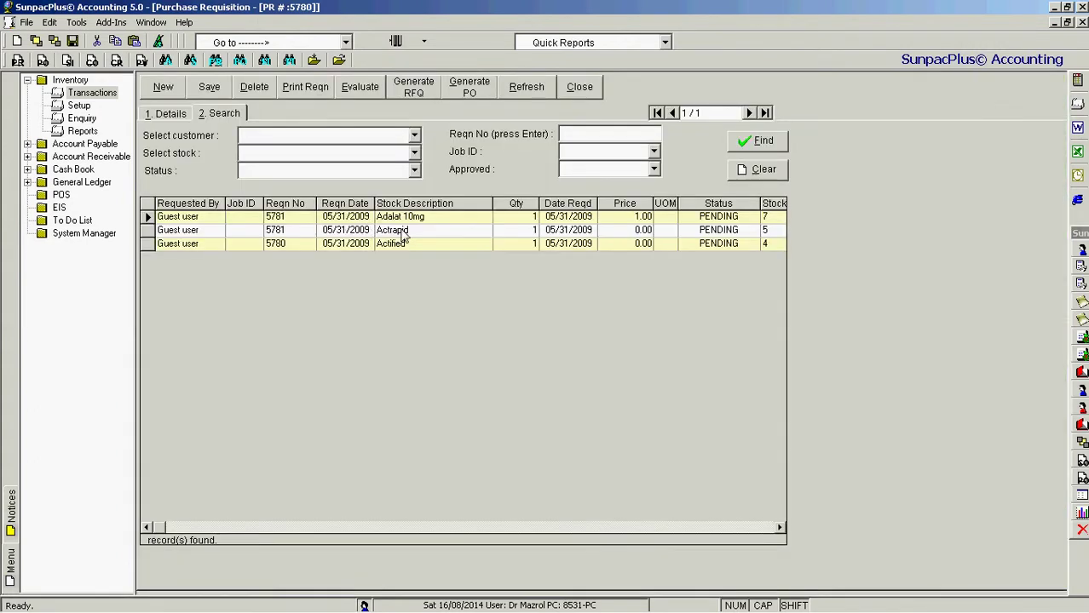
click(396, 232)
double_click(397, 231)
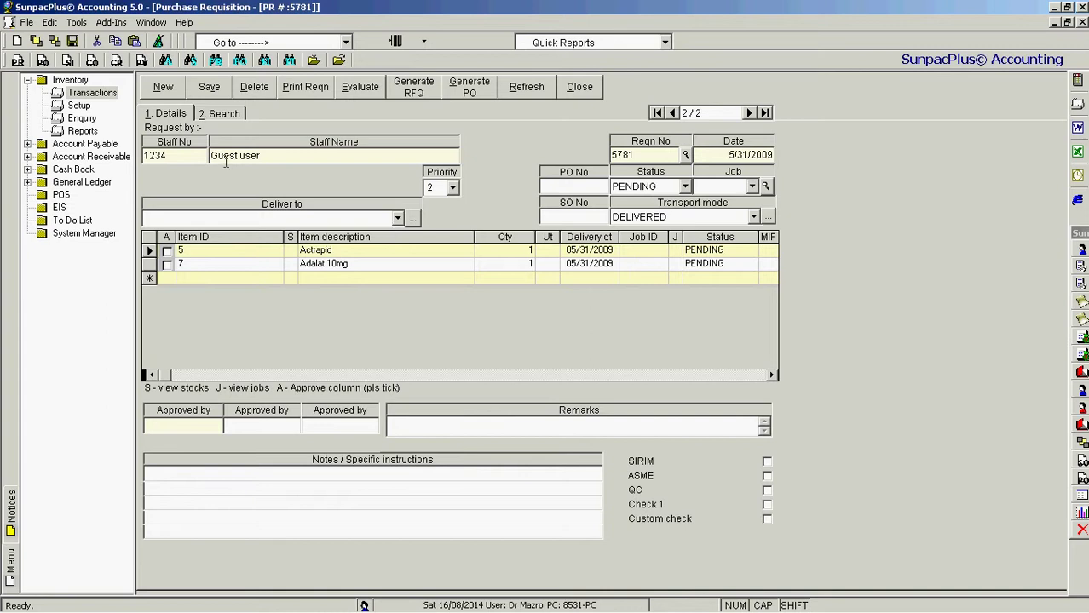
Try approving the Actrapid and Adalat 10mg lines, decline the additional stock request, and clear the Actrapid approval
click(167, 251)
click(167, 265)
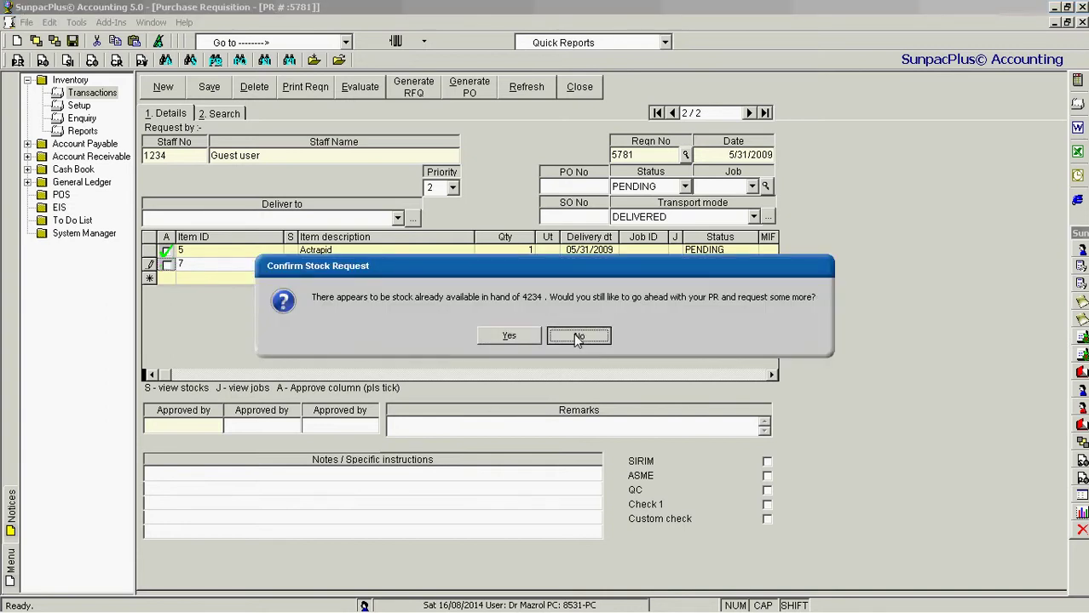
click(578, 337)
click(167, 252)
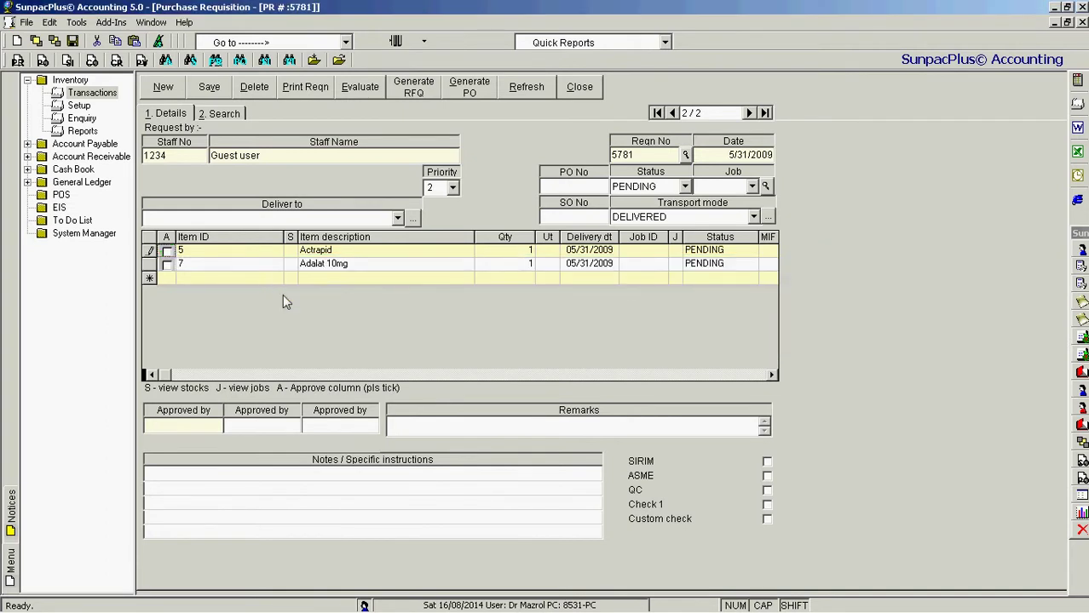
Close the Purchase Requisition form, open Supplier Evaluation, and examine its supplier, price, approval and delivery columns
click(579, 87)
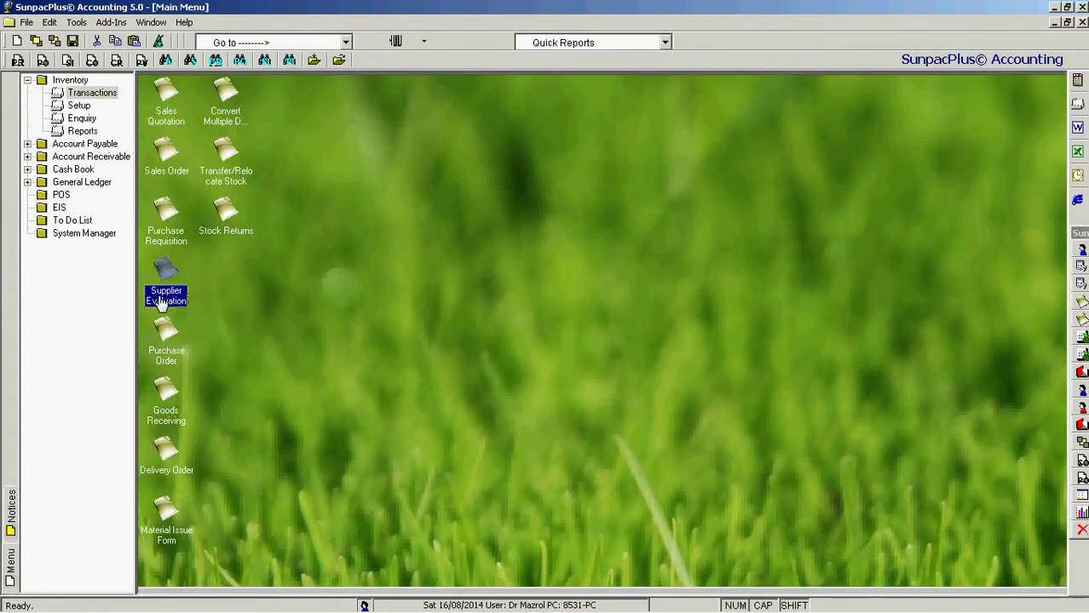
double_click(161, 302)
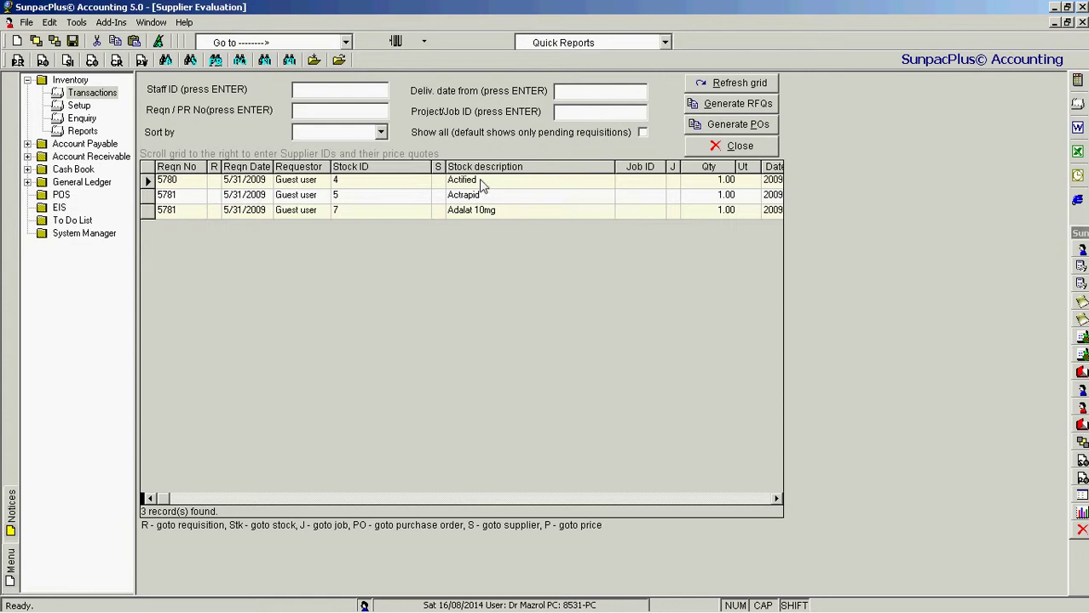
click(477, 499)
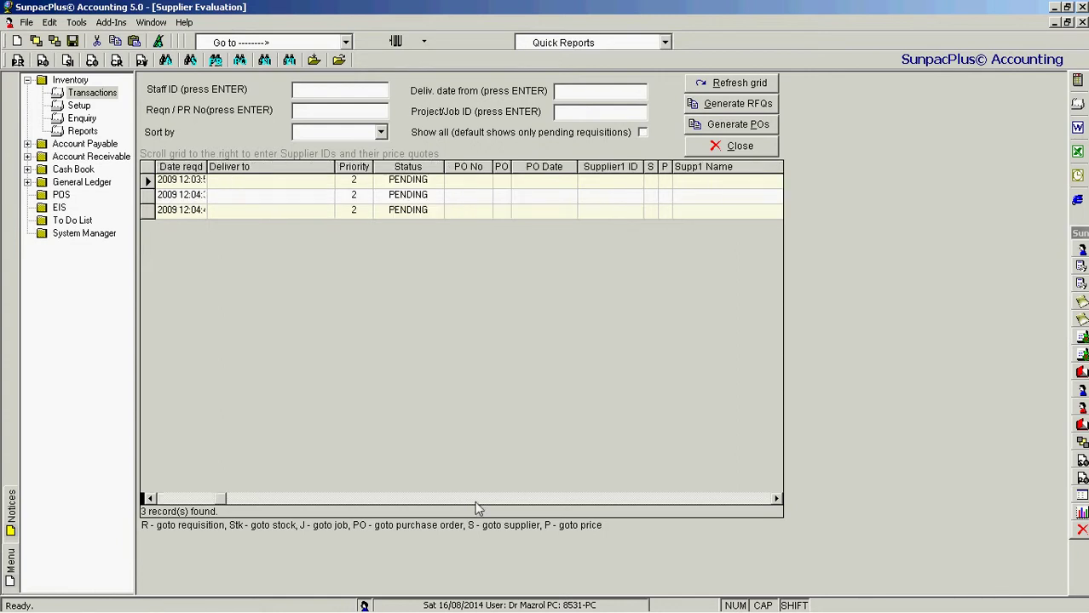
click(477, 501)
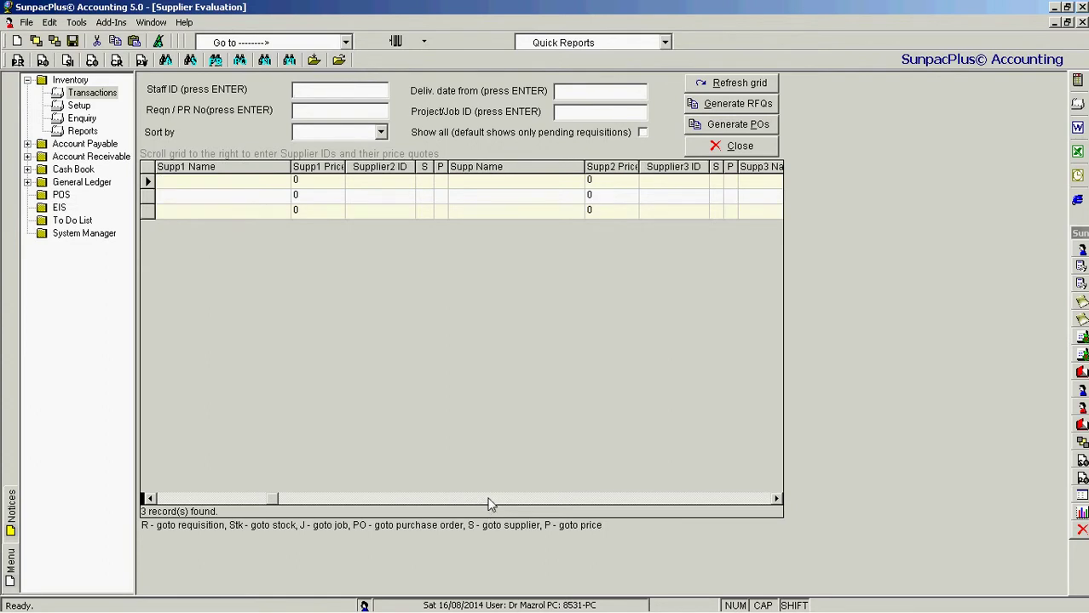
click(665, 499)
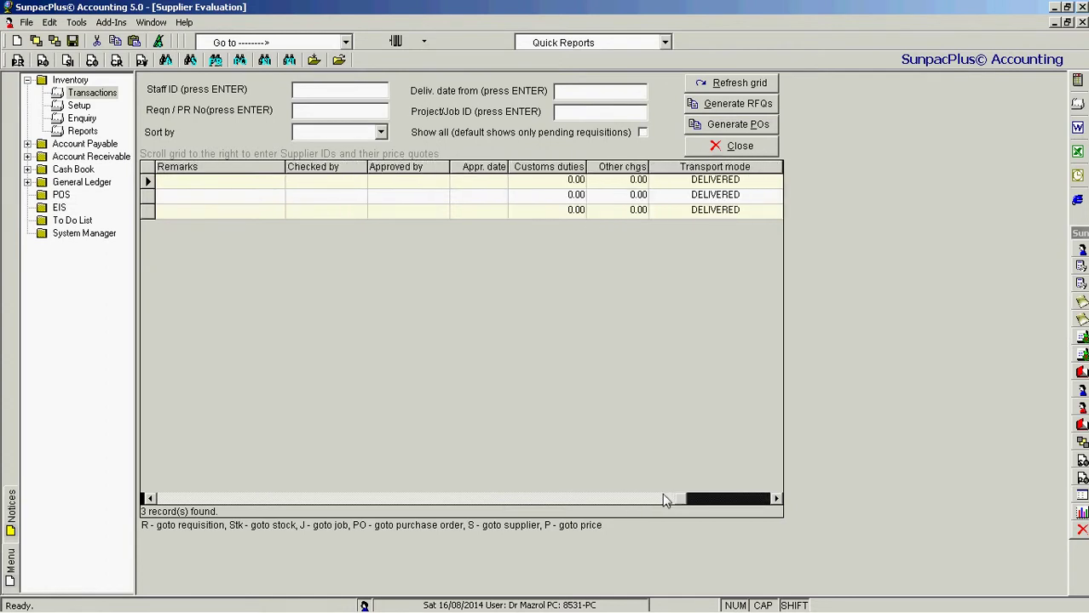
click(664, 500)
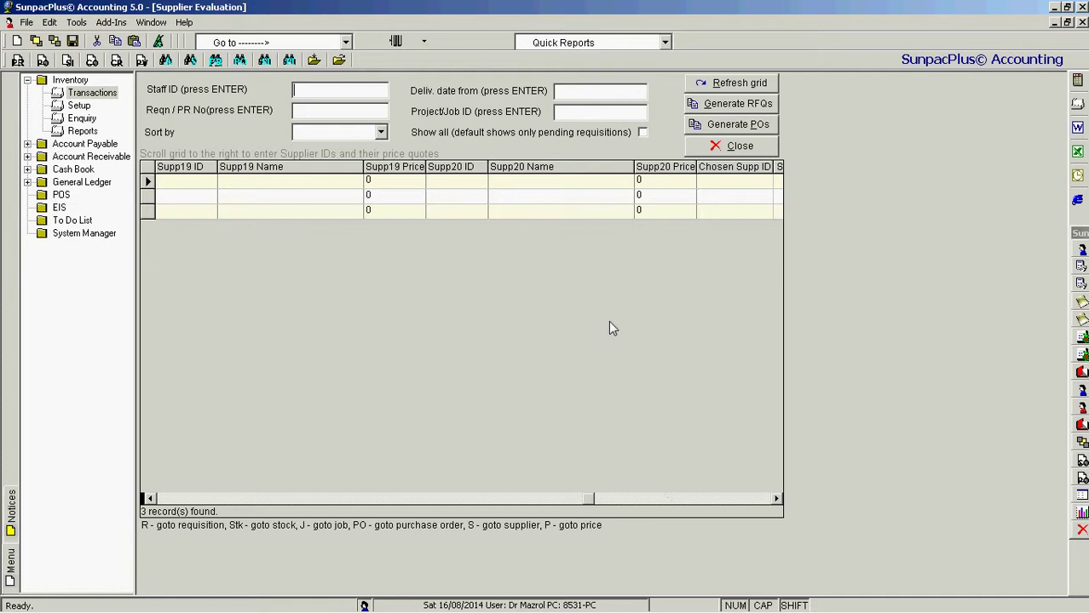
click(776, 499)
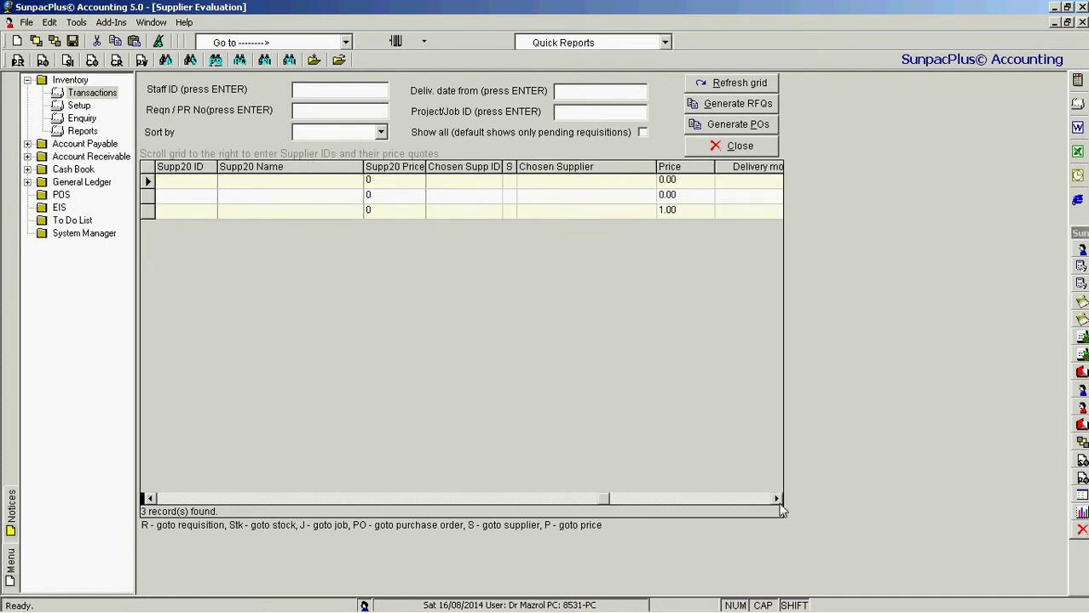
click(776, 499)
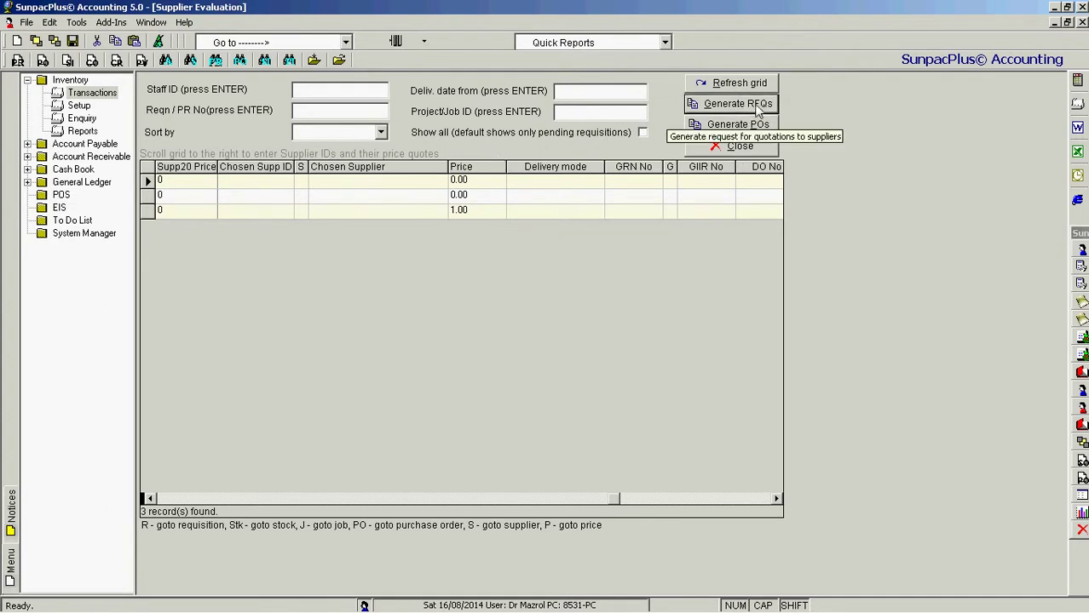
Close the Supplier Evaluation form, open the Purchase Order form from the Inventory transactions, and dismiss its help message
click(737, 148)
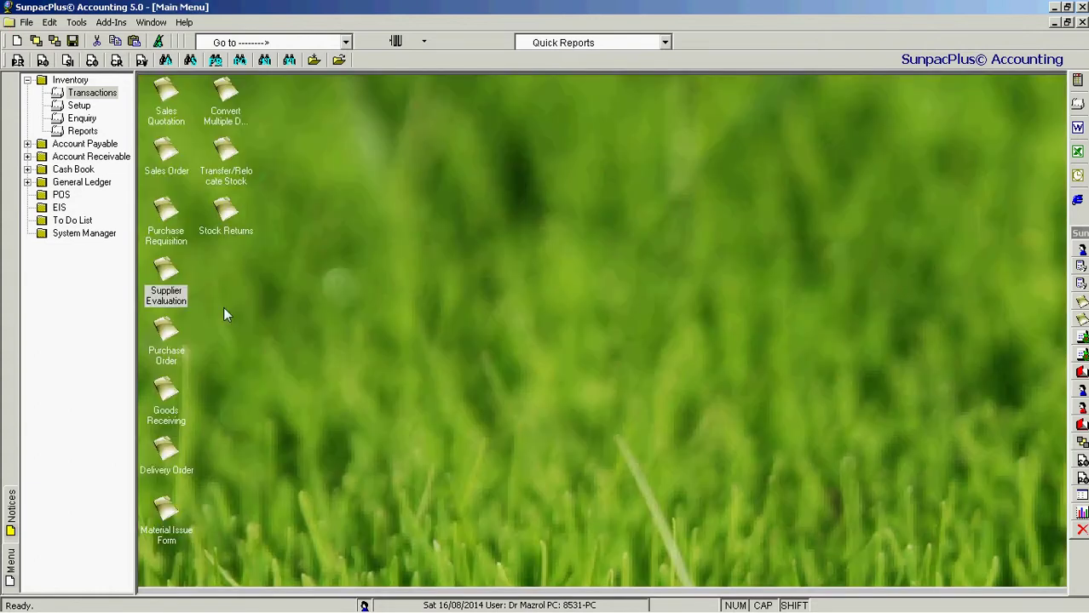
double_click(175, 355)
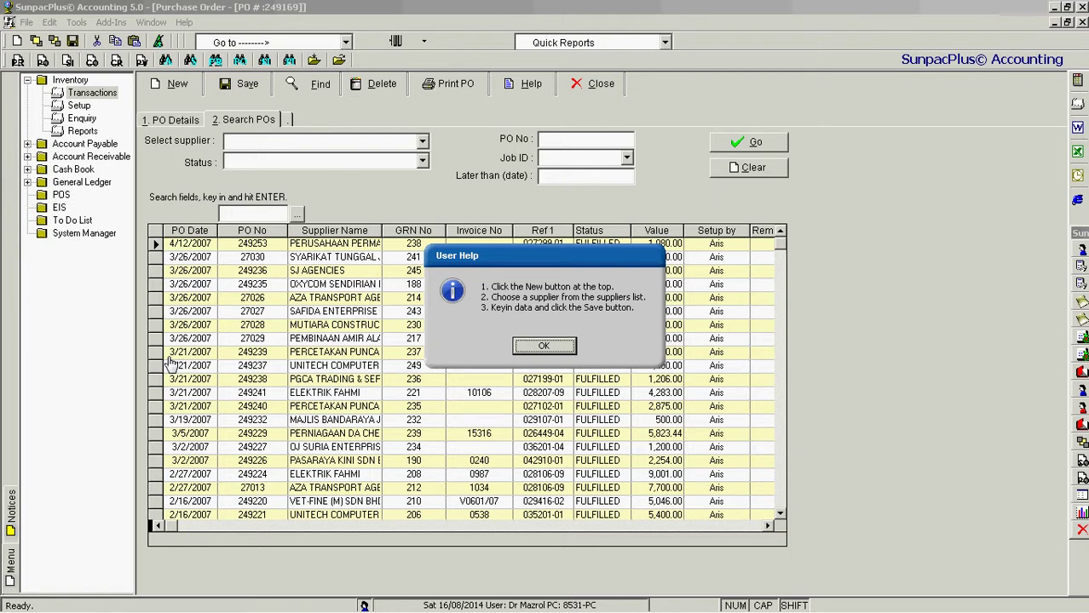
click(543, 345)
Load the 10,000.00 AZA Transport Agency purchase order dated 3/26/2007 from the list of purchase orders
click(337, 297)
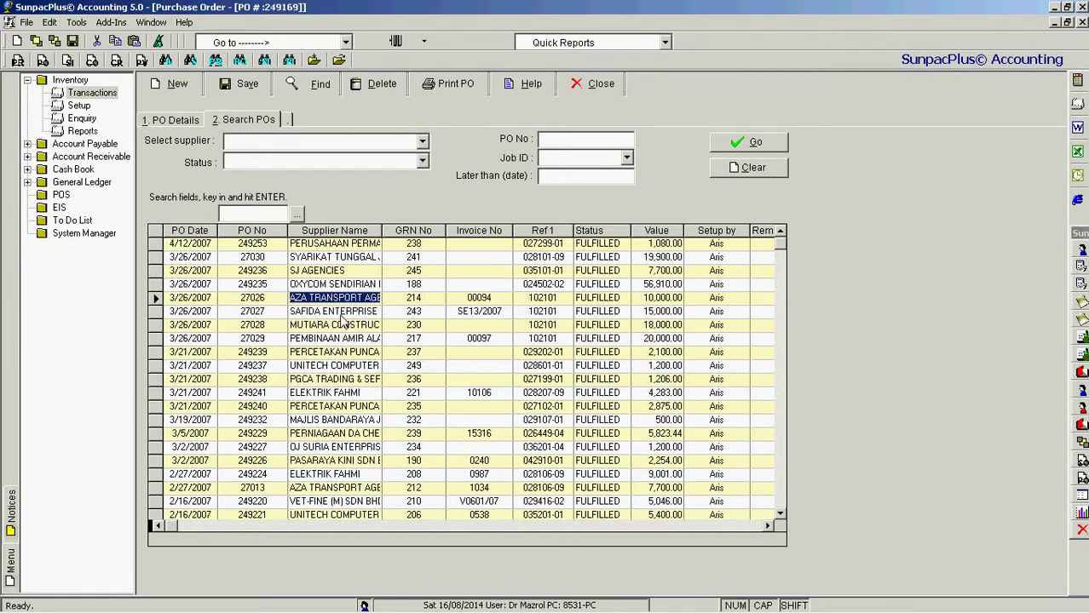
scroll(343, 320, down, 1)
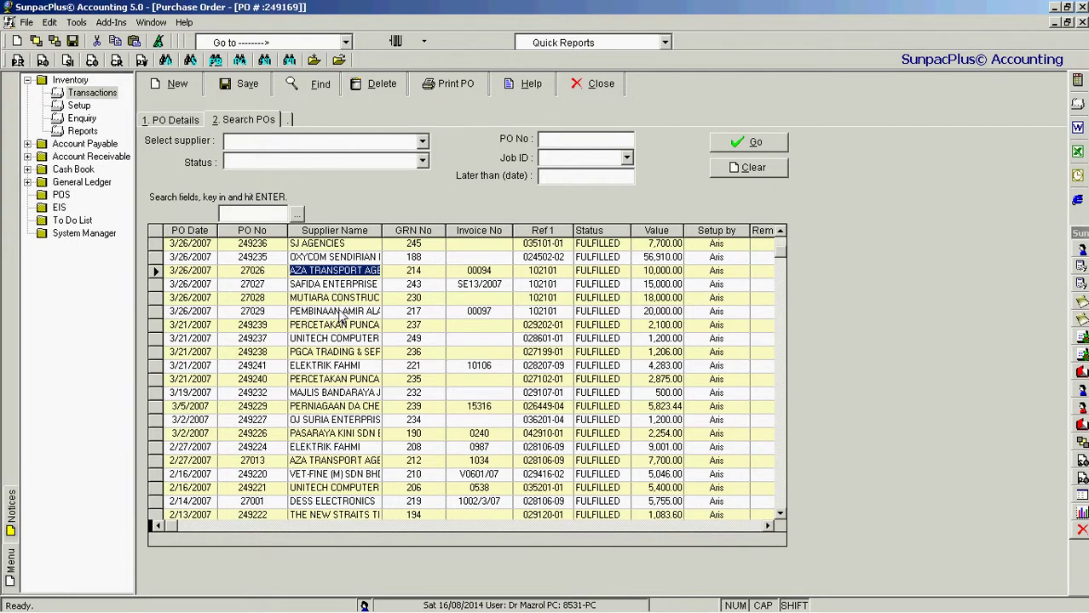
click(322, 271)
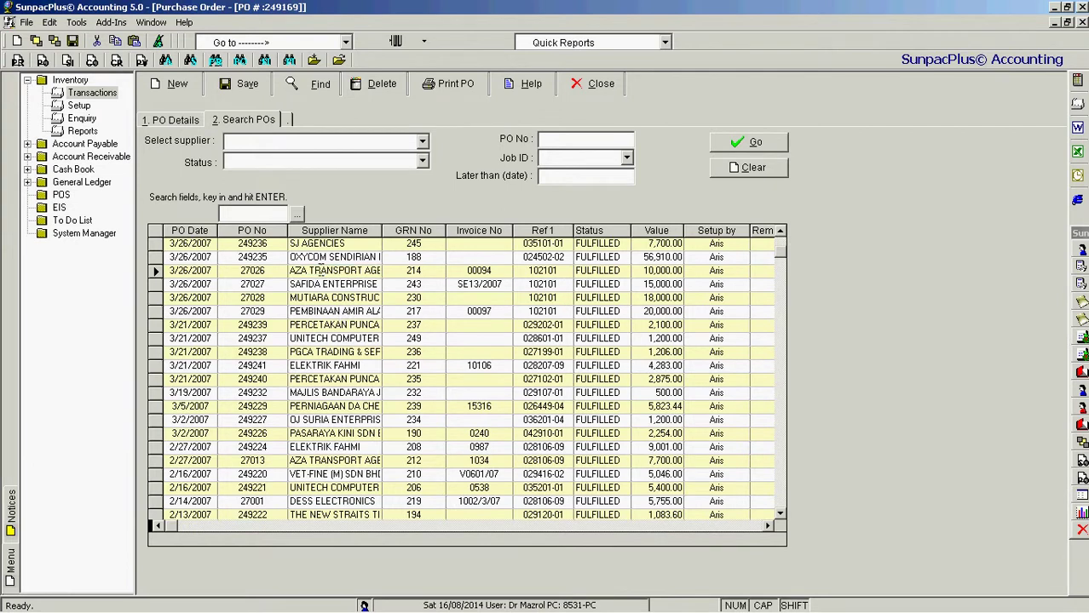
double_click(322, 270)
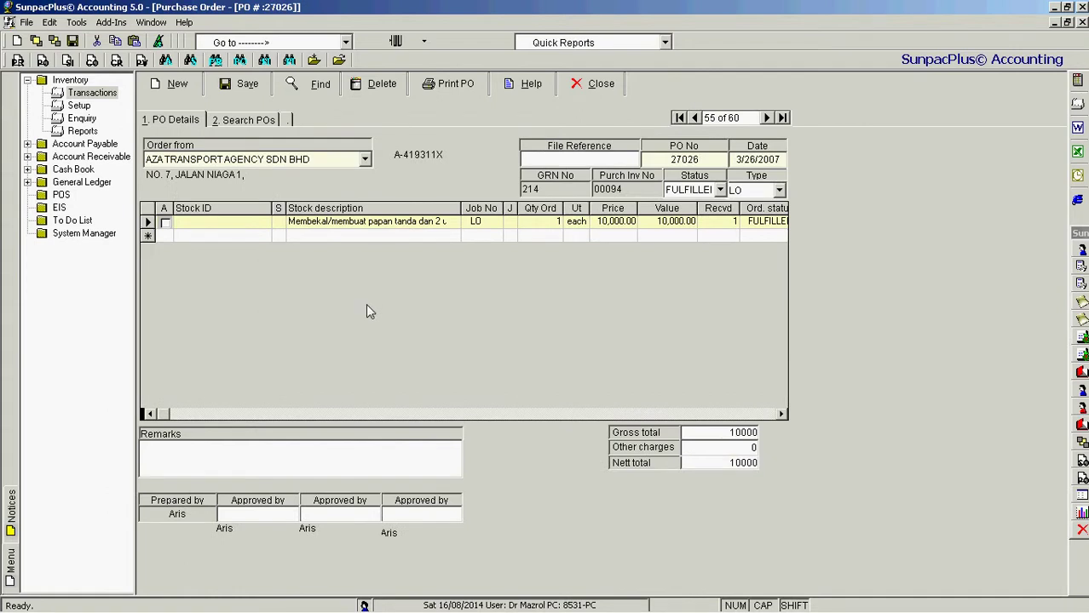
Try to start a new purchase order, entering the authorisation password
click(179, 83)
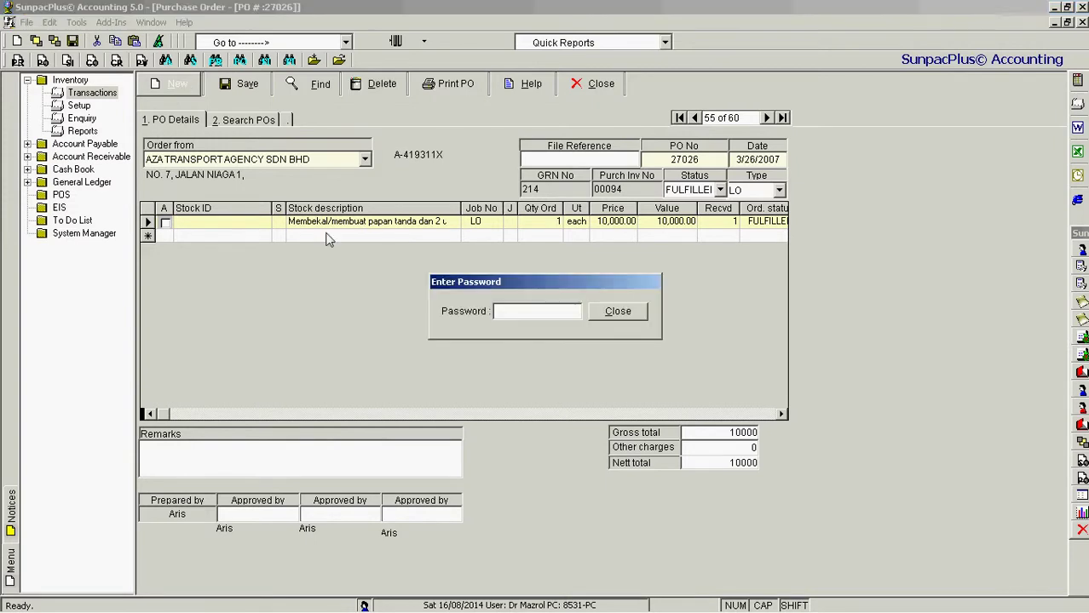
text(****)
key(Return)
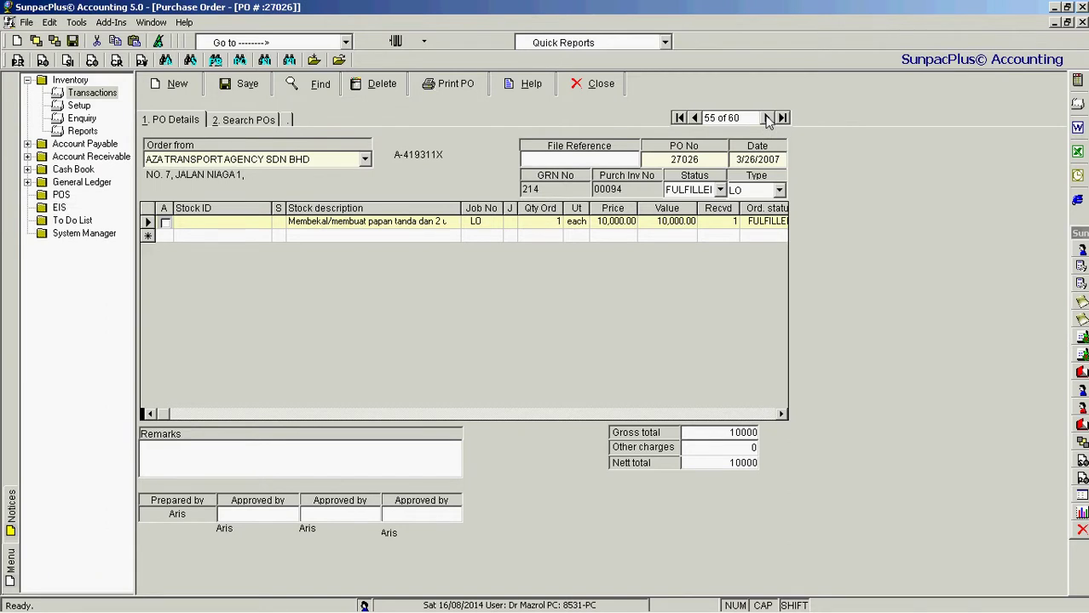
Browse through the neighbouring purchase order records to the Elektrik Fahmi order dated 3/21/2007
click(766, 117)
click(695, 120)
click(695, 119)
click(696, 119)
click(696, 119)
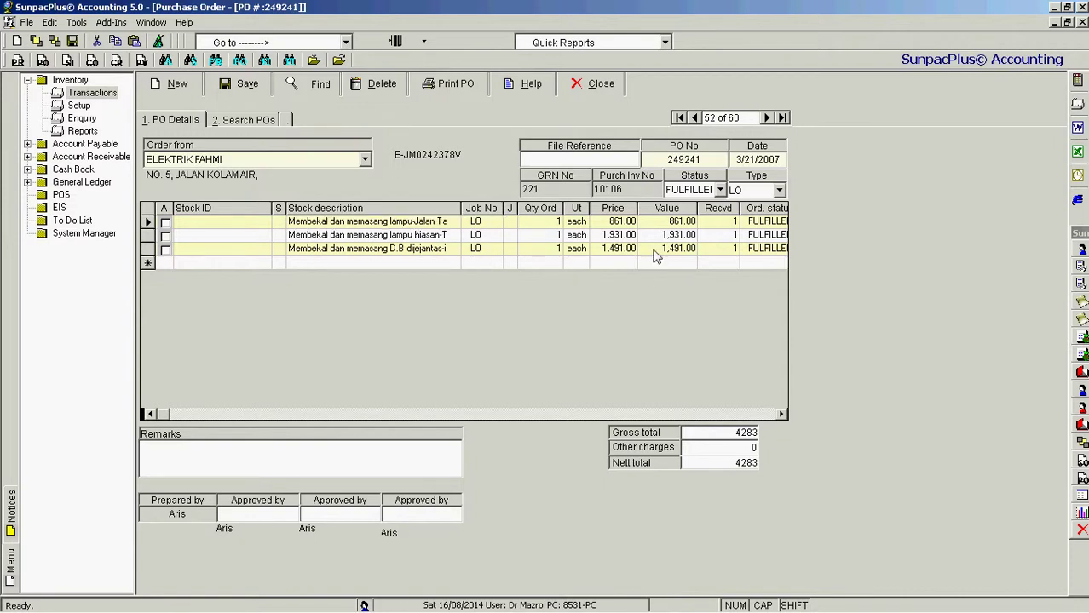
Print the Elektrik Fahmi purchase order to the screen, examine its preview, and close the preview
click(455, 87)
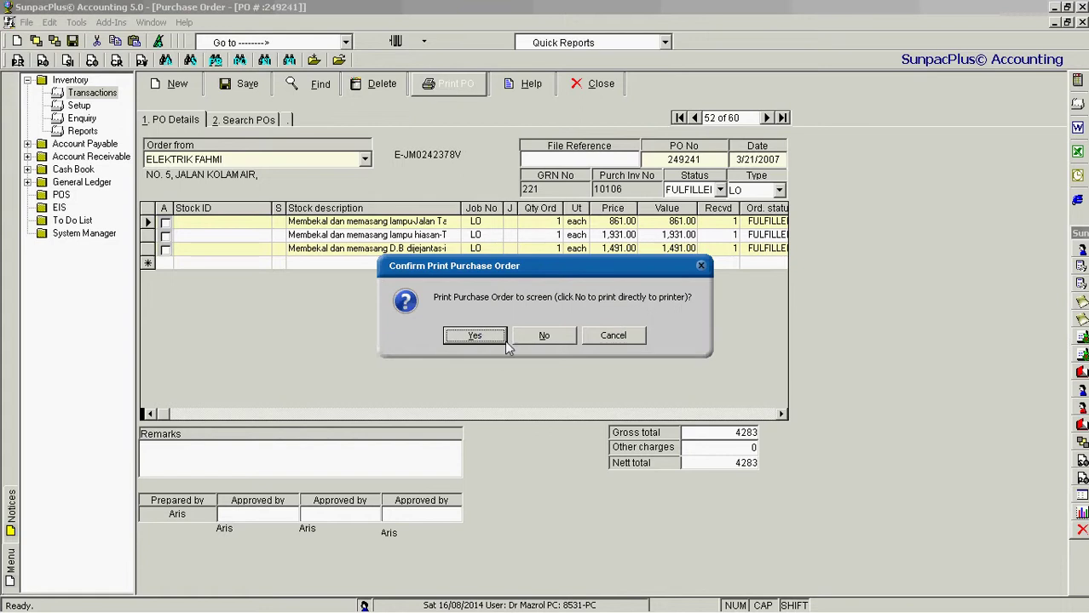
click(477, 337)
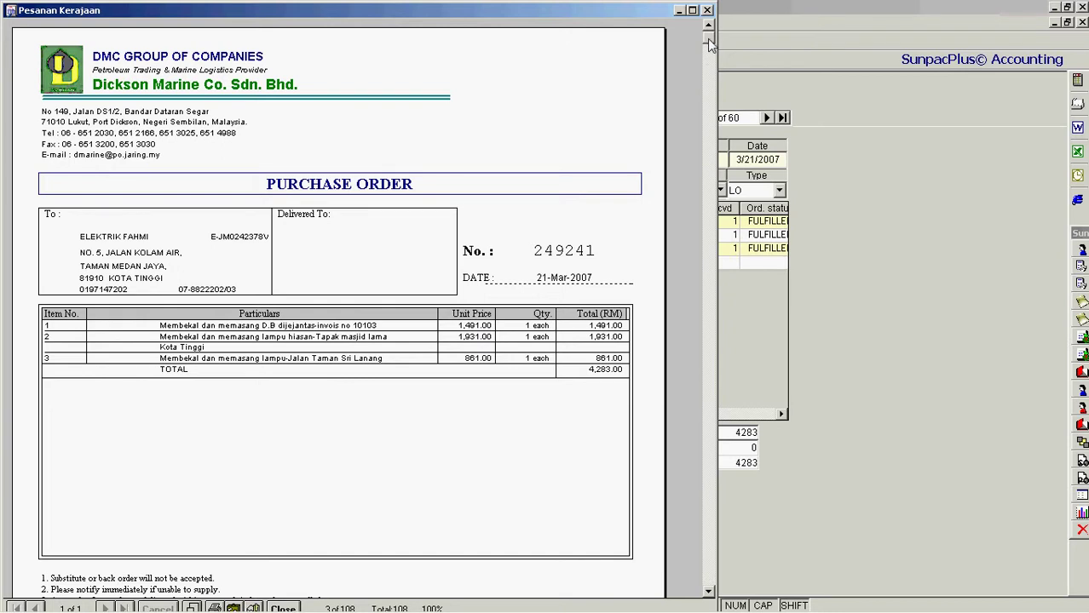
mouse_move(707, 38)
mouse_down()
mouse_move(716, 402)
mouse_move(689, 43)
mouse_up()
click(707, 10)
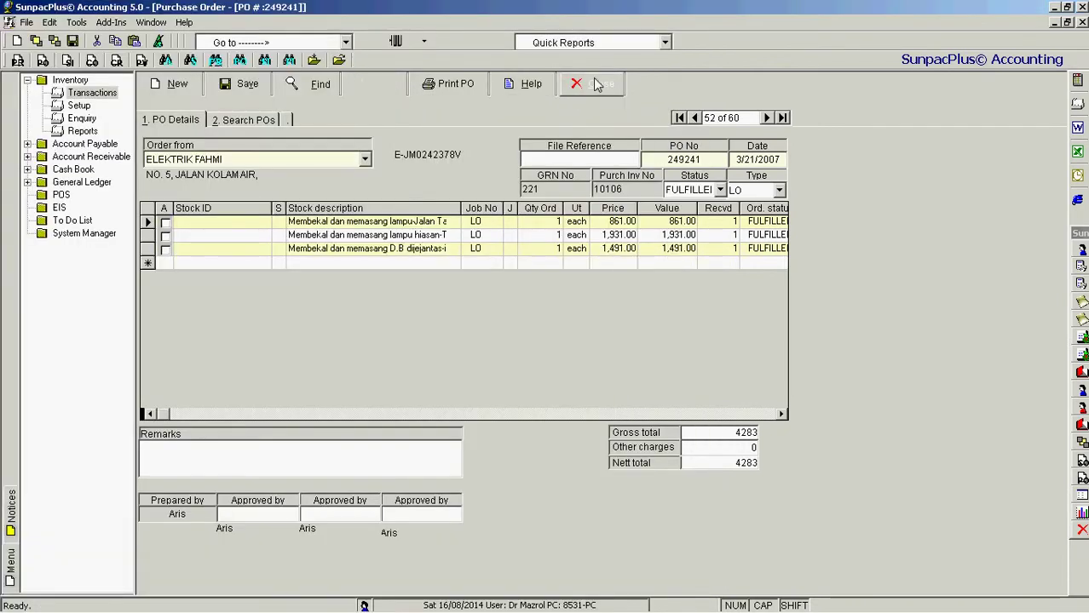
Close the Purchase Order form and point out Goods Receiving, Delivery Order and Stock Returns among the Inventory transactions
click(597, 85)
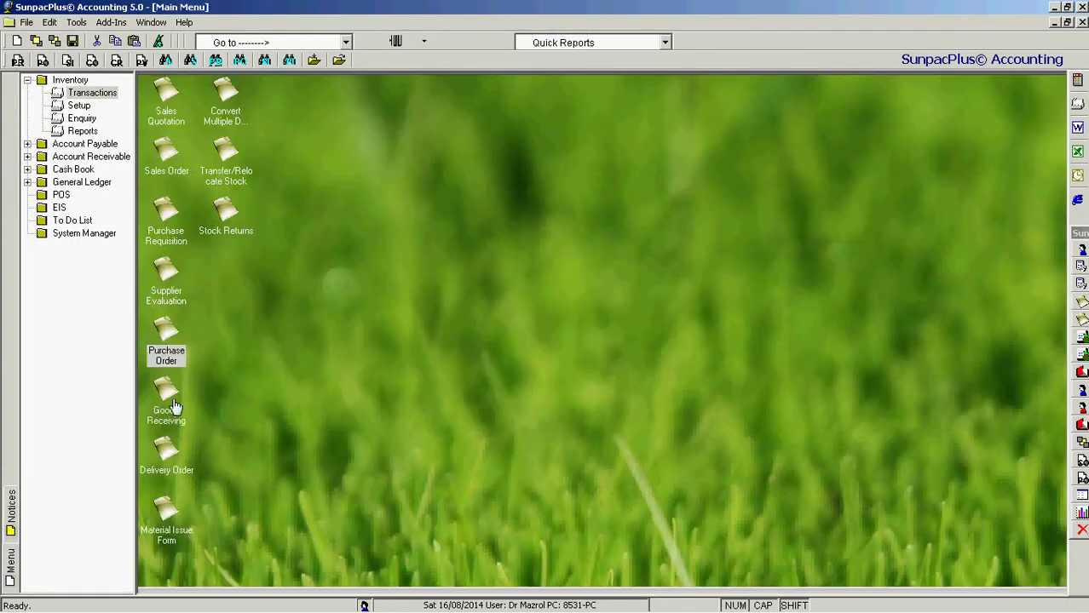
click(173, 405)
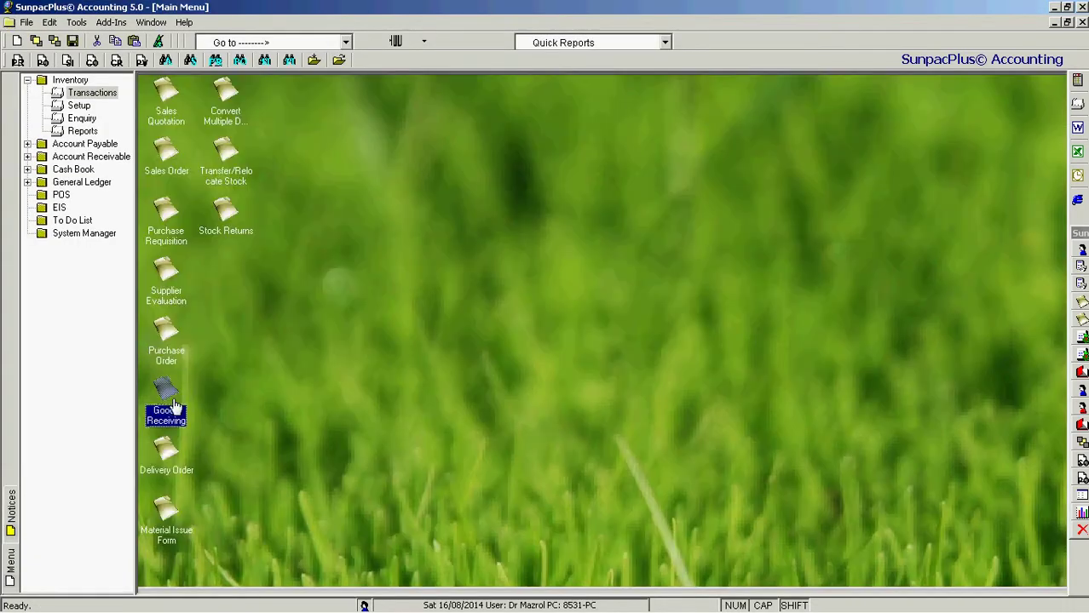
click(170, 463)
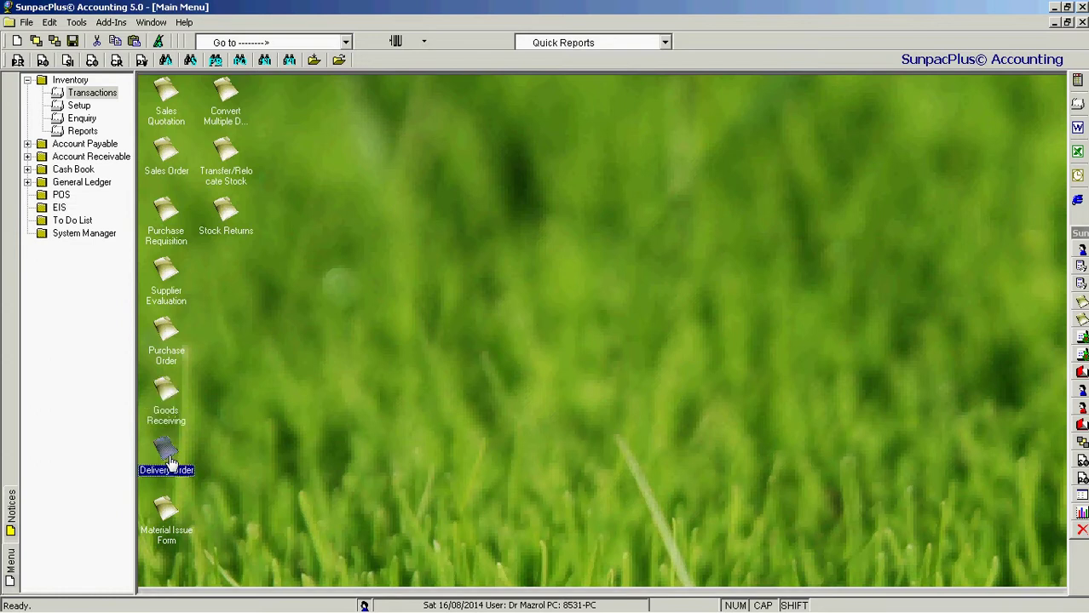
click(226, 219)
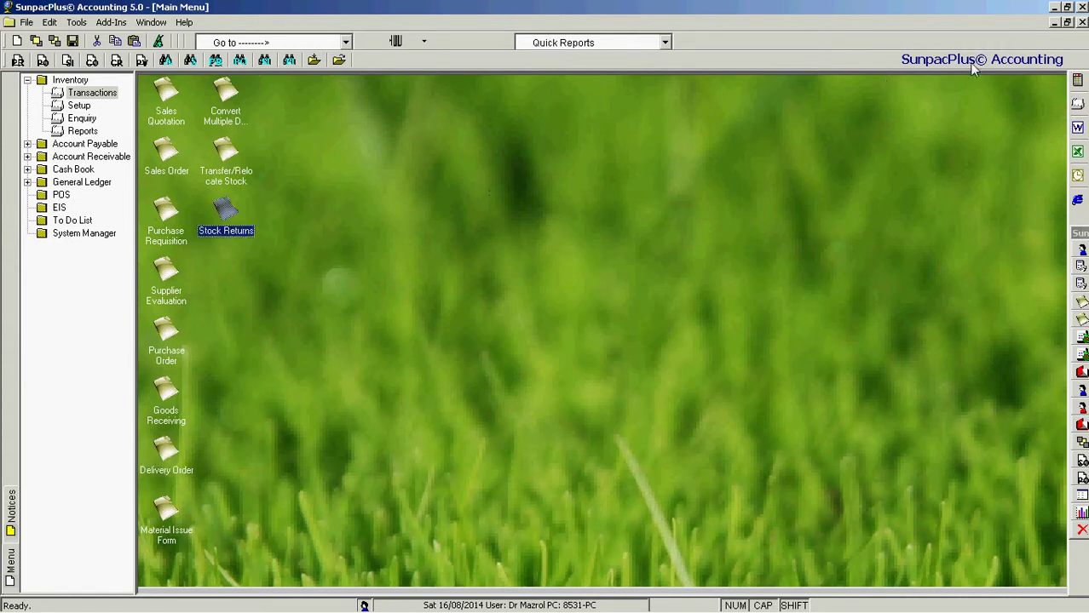
Show the Inventory setup items, pointing out Stock Group, Stock Valuation and Set Sales Order Starting No
click(80, 106)
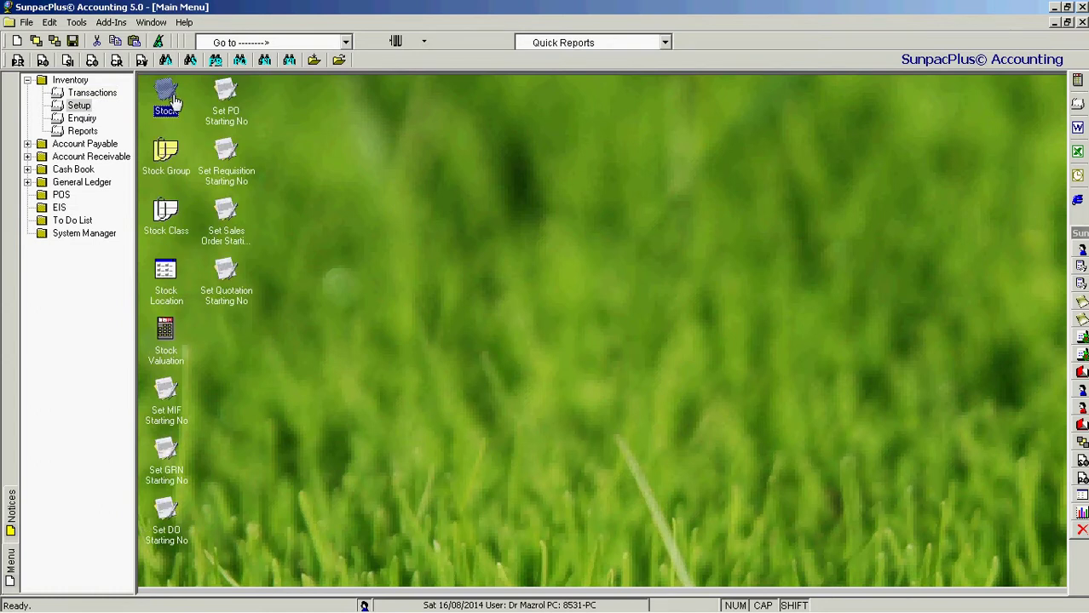
click(166, 157)
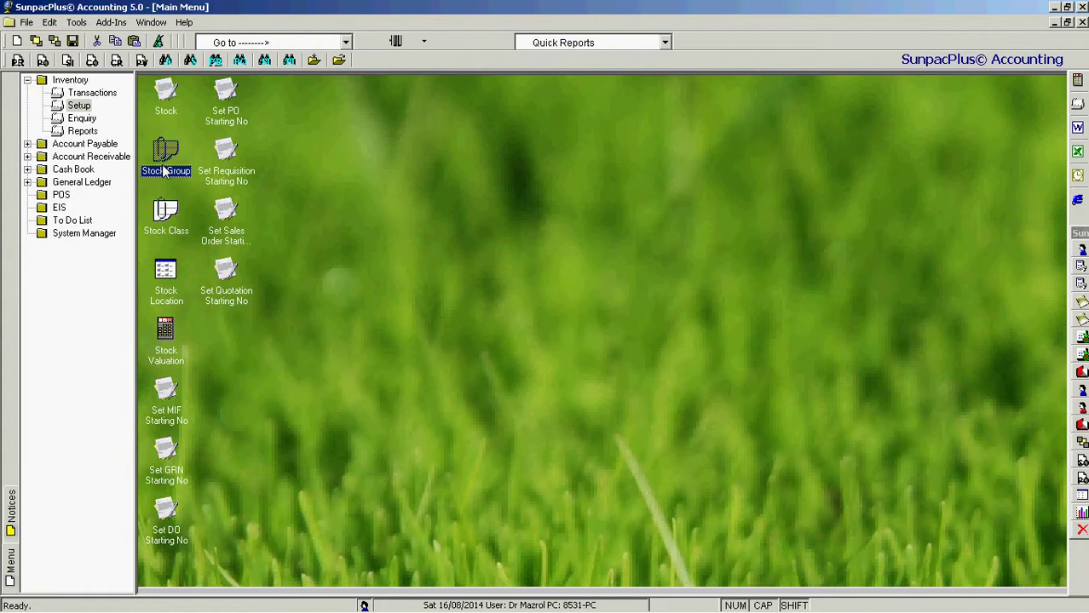
click(175, 357)
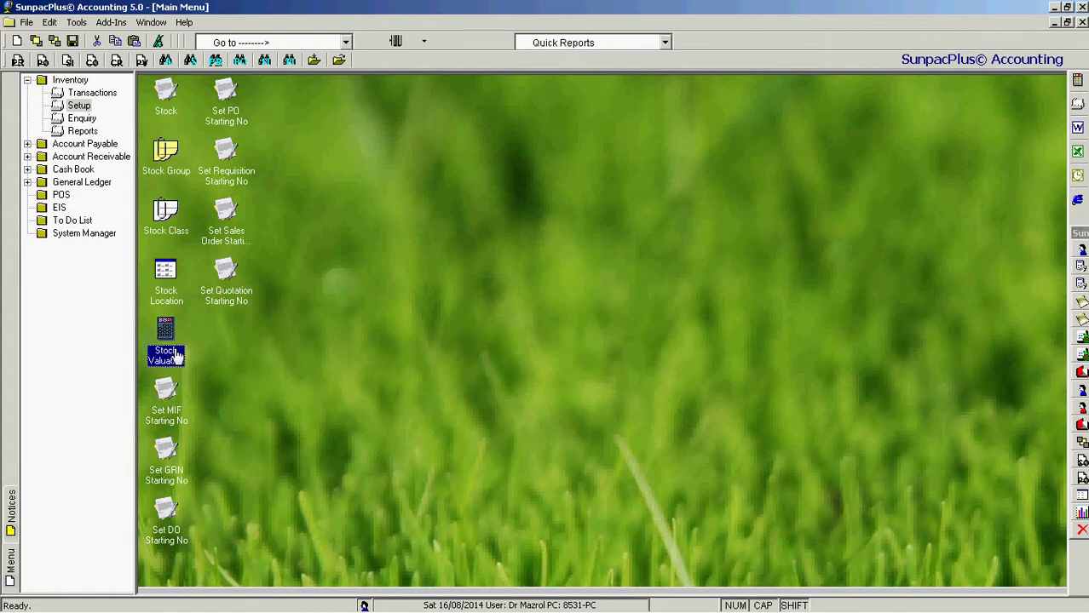
click(226, 213)
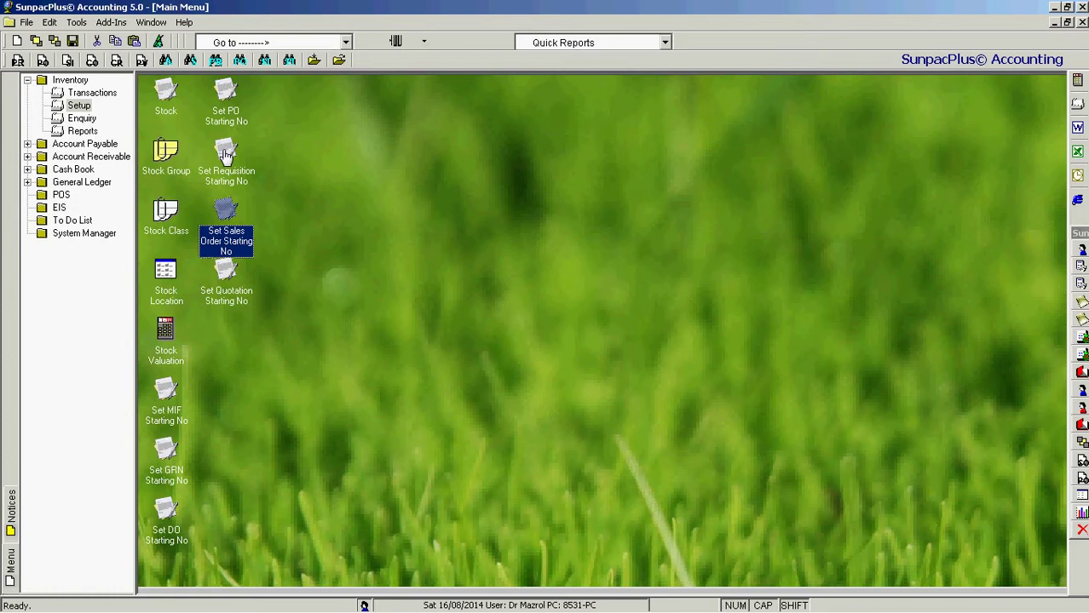
Point out the PO and quotation starting number setup items, open Set PO Starting No, examine the control number, and close without saving
click(226, 98)
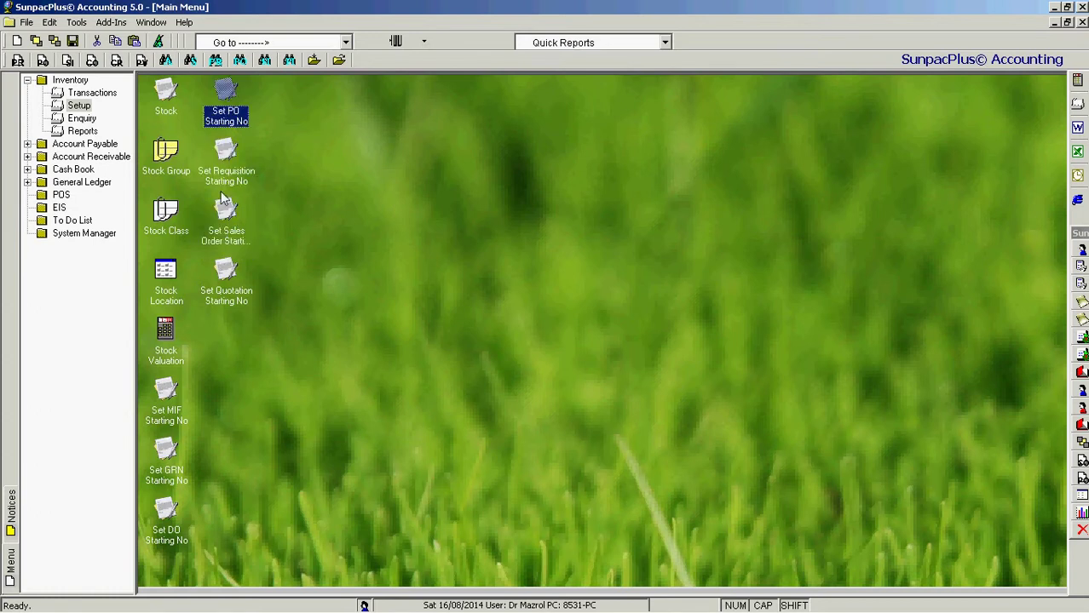
click(215, 298)
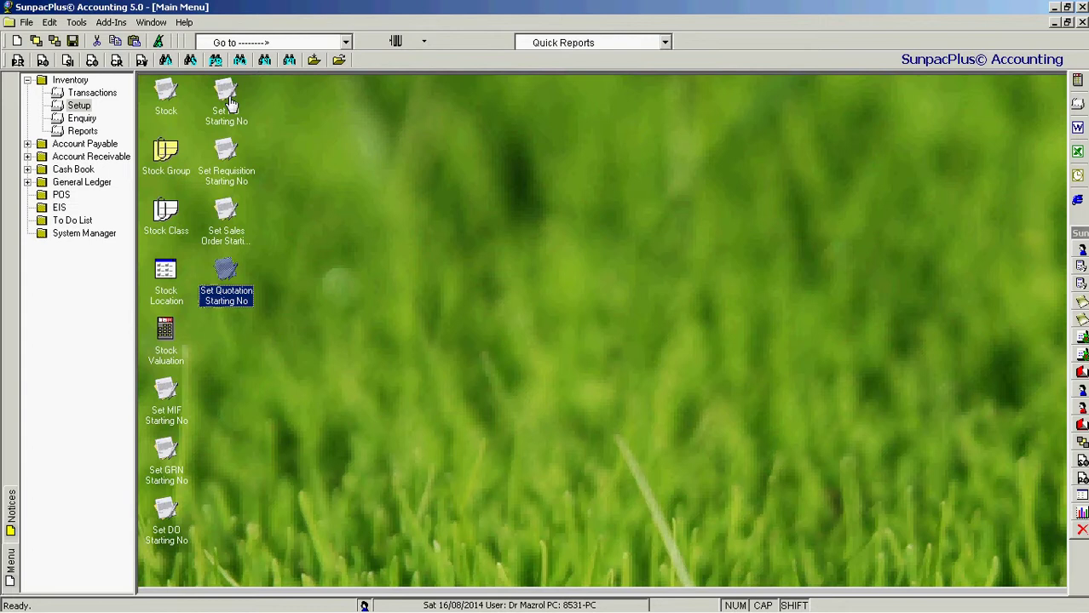
click(228, 101)
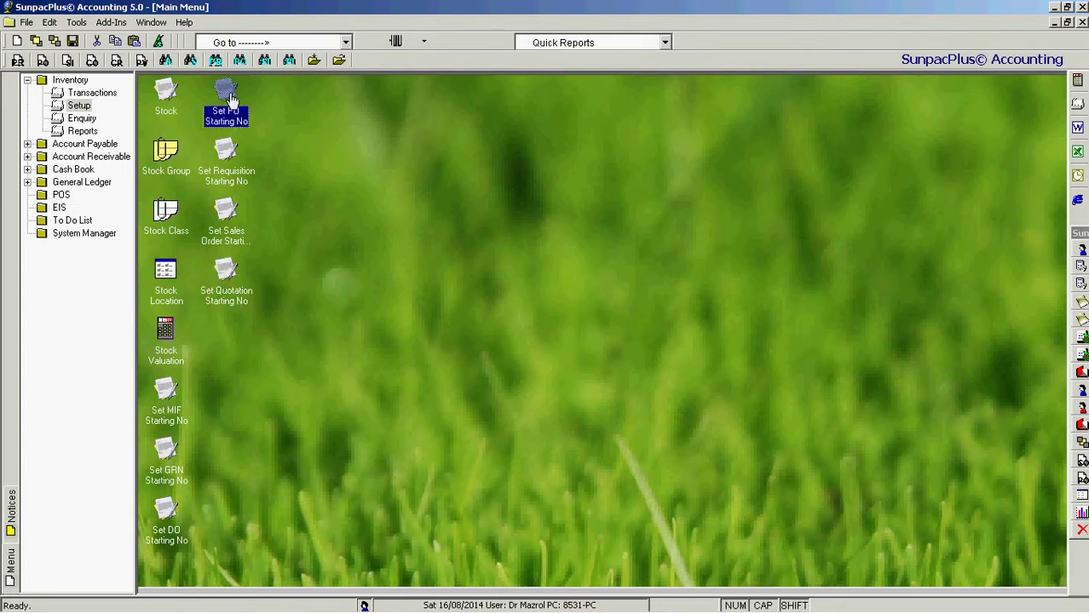
double_click(234, 120)
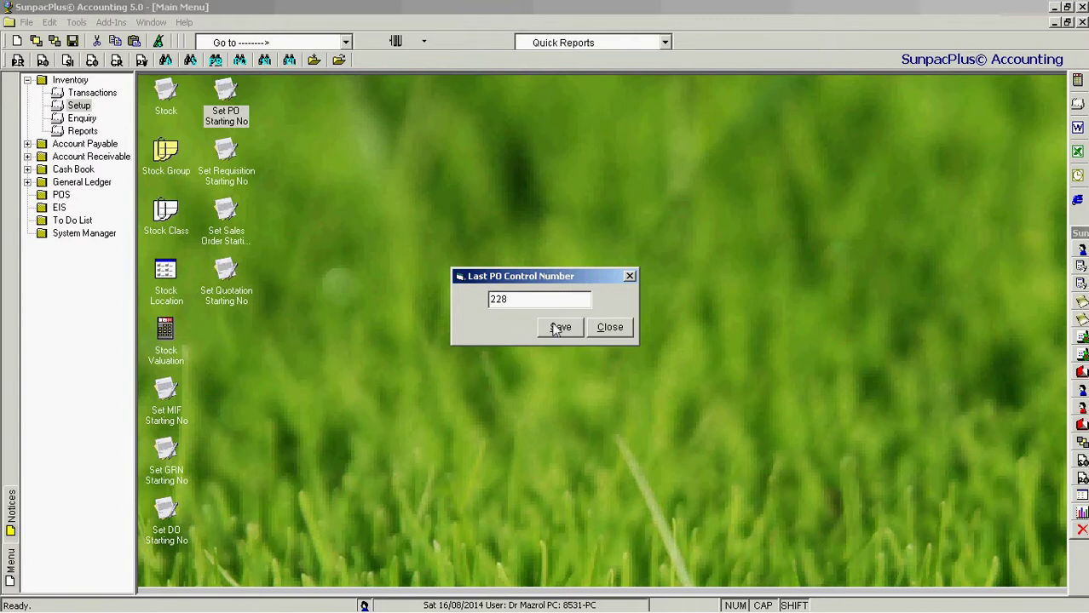
click(610, 331)
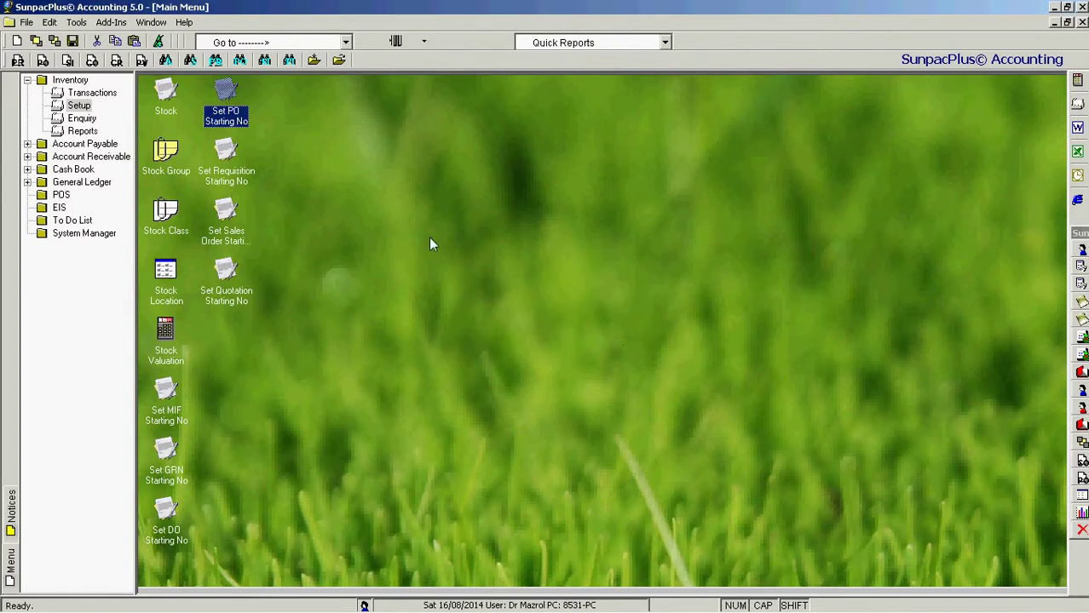
click(163, 102)
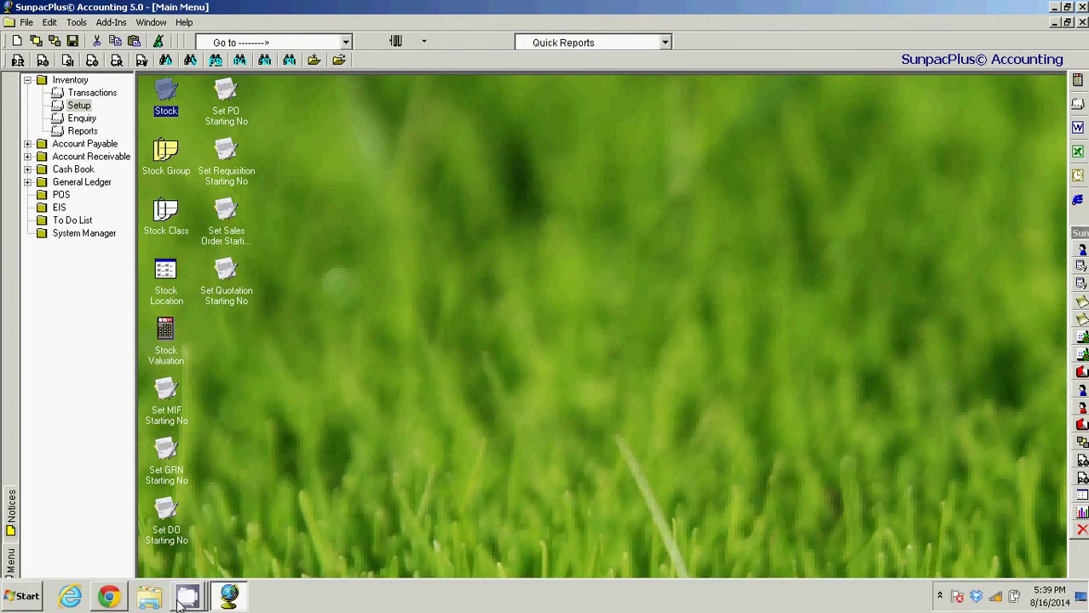
click(188, 596)
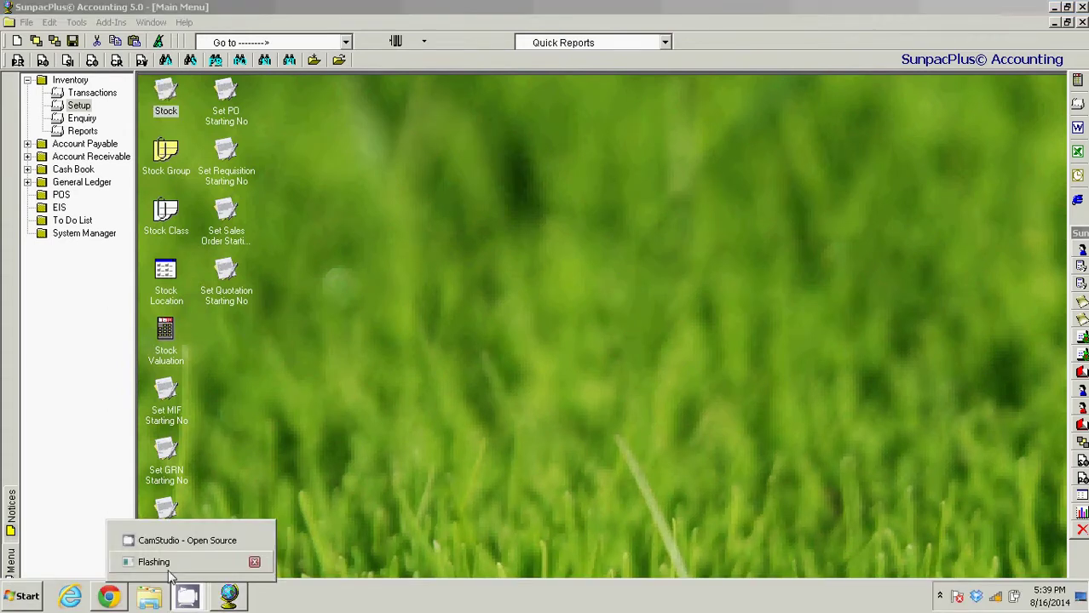